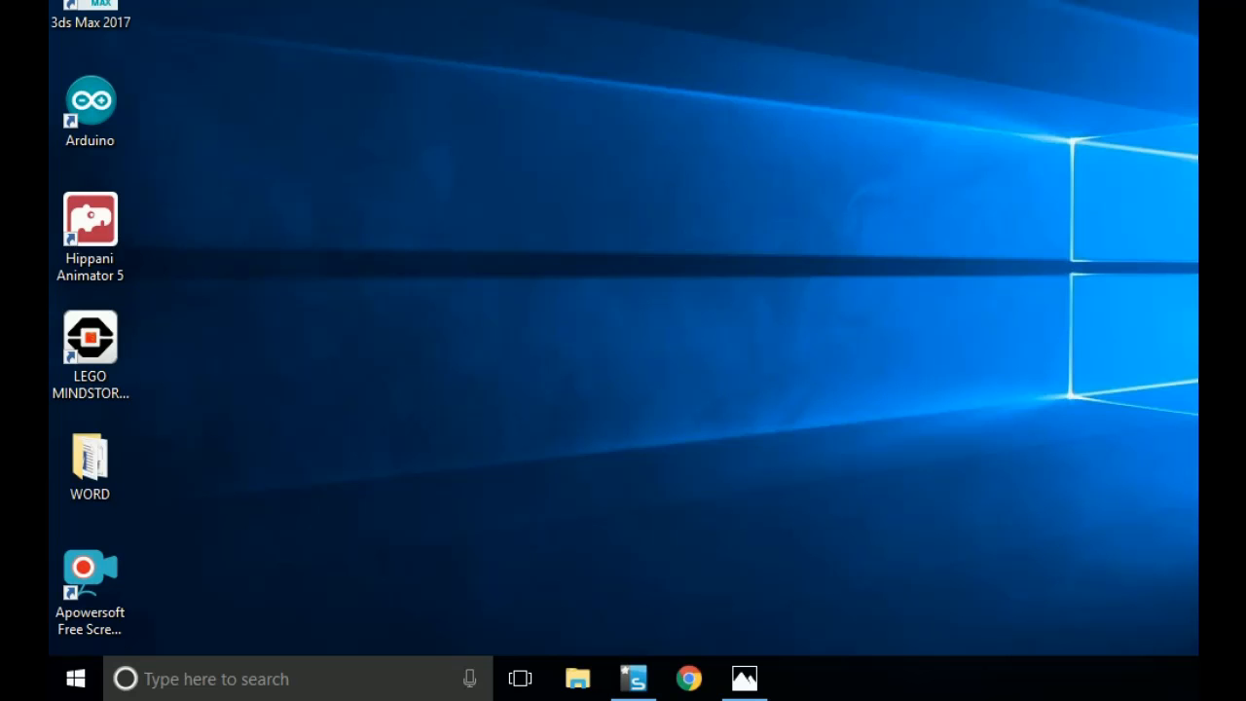
- Launch Word and create a blank document
key("super")
type("word")
key("Return")
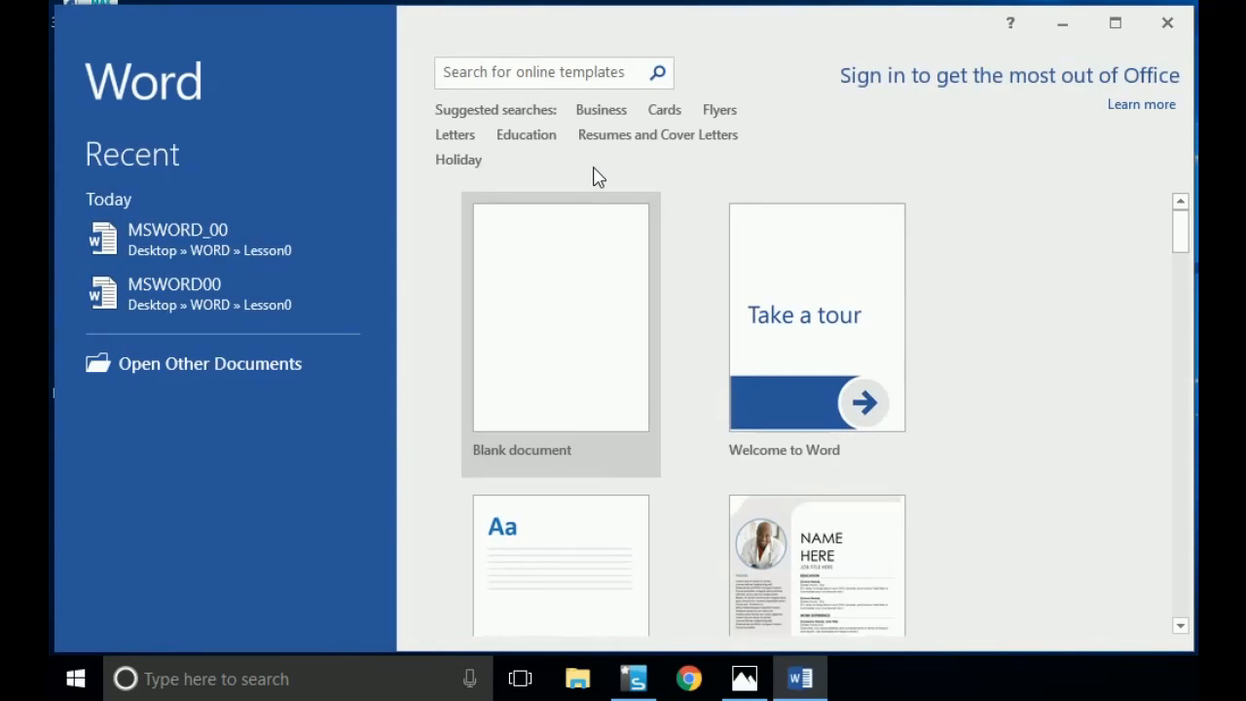
left_click(588, 274)
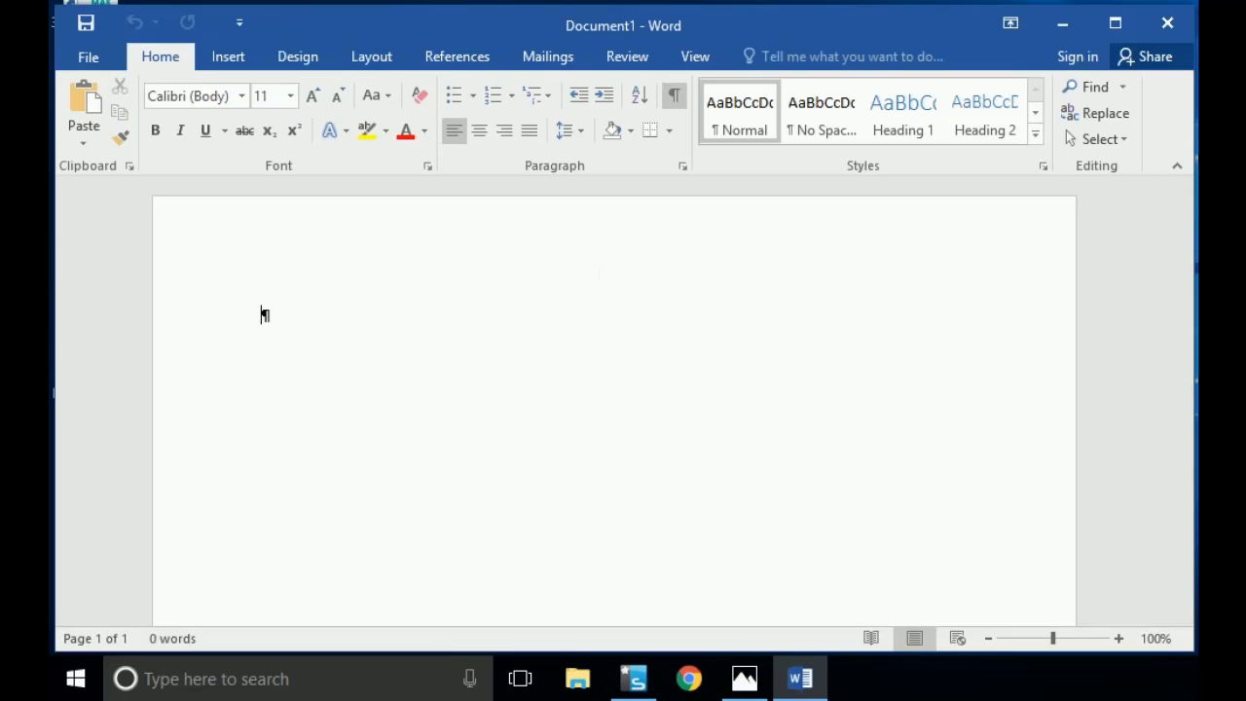
- Look through the file management pages for Info, New, Open and Save As, and return to the blank document
left_click(72, 60)
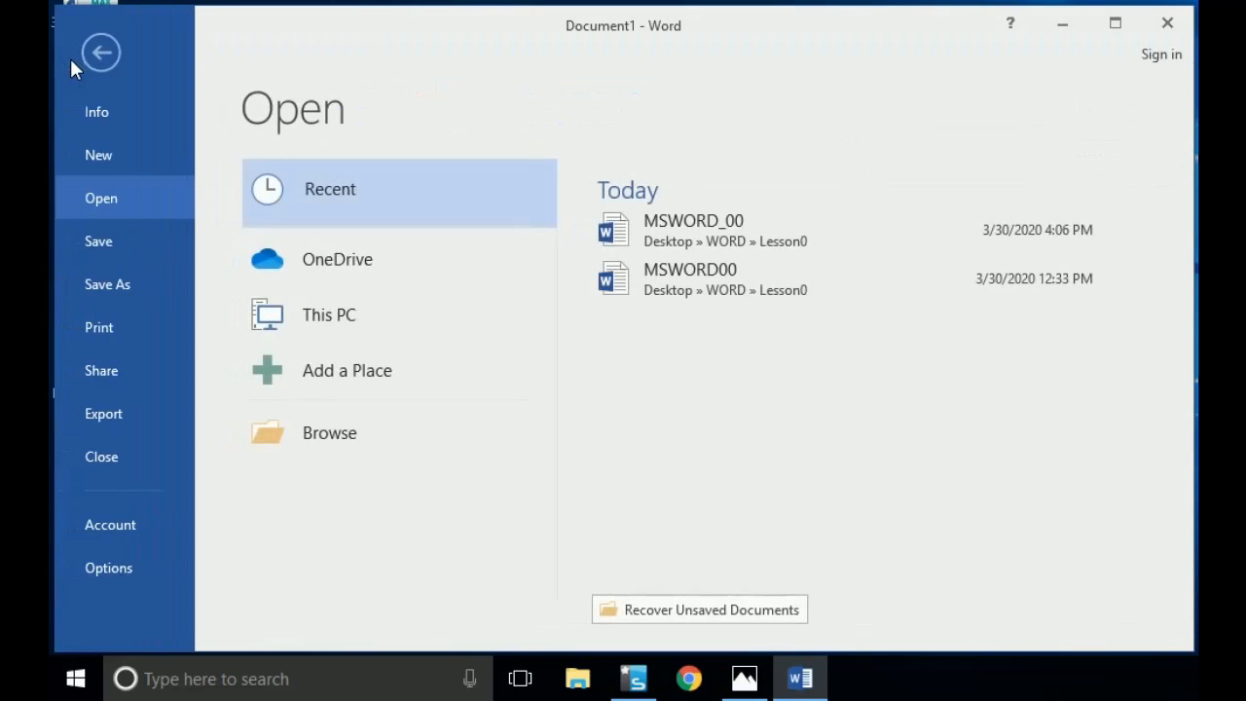
left_click(78, 112)
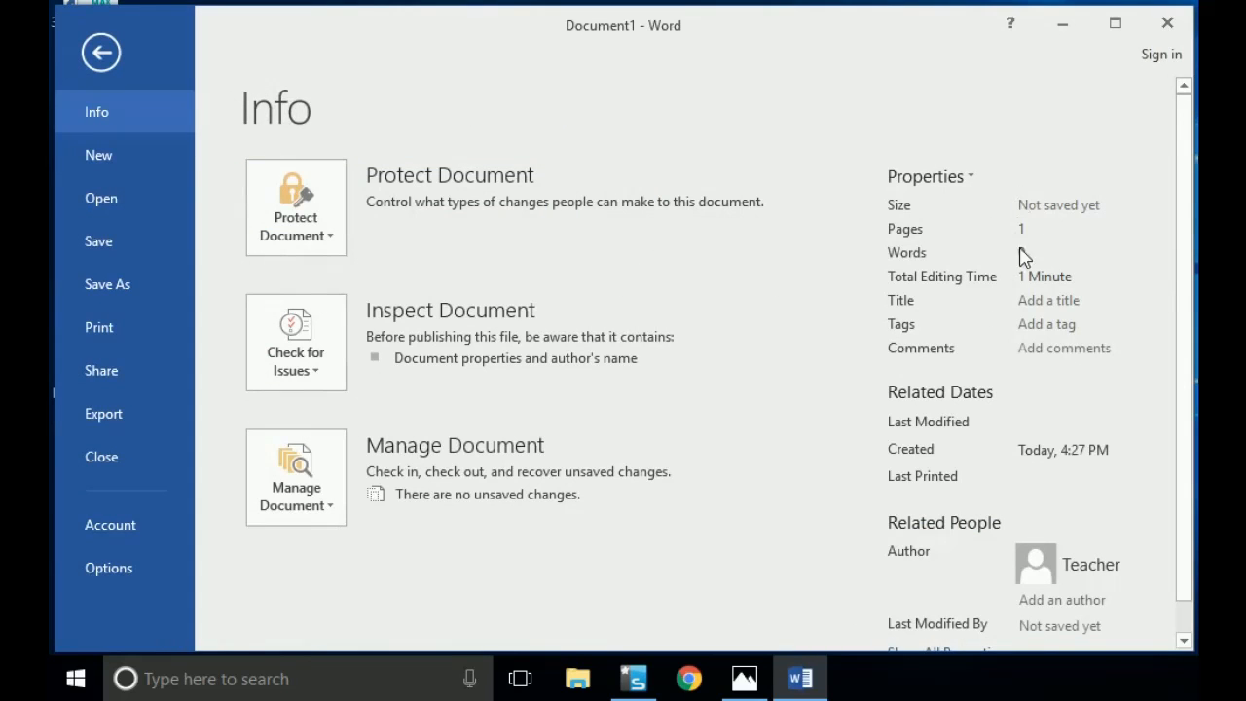
left_click(133, 154)
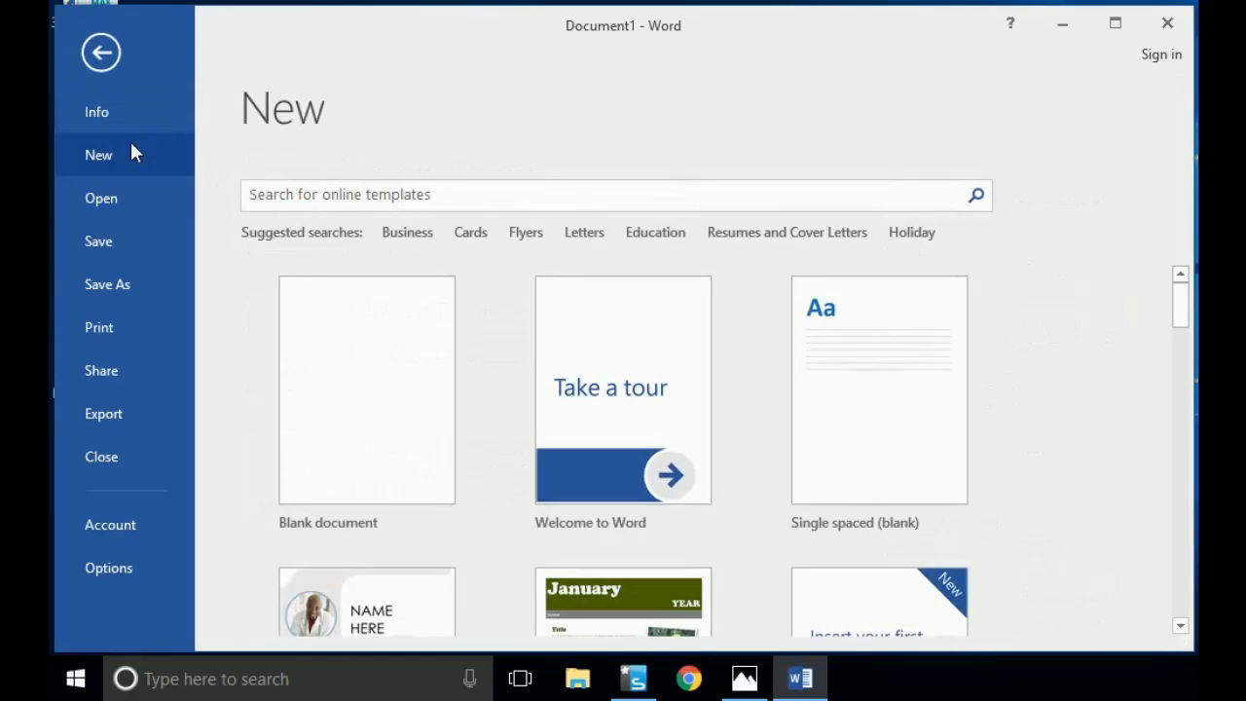
left_click(117, 214)
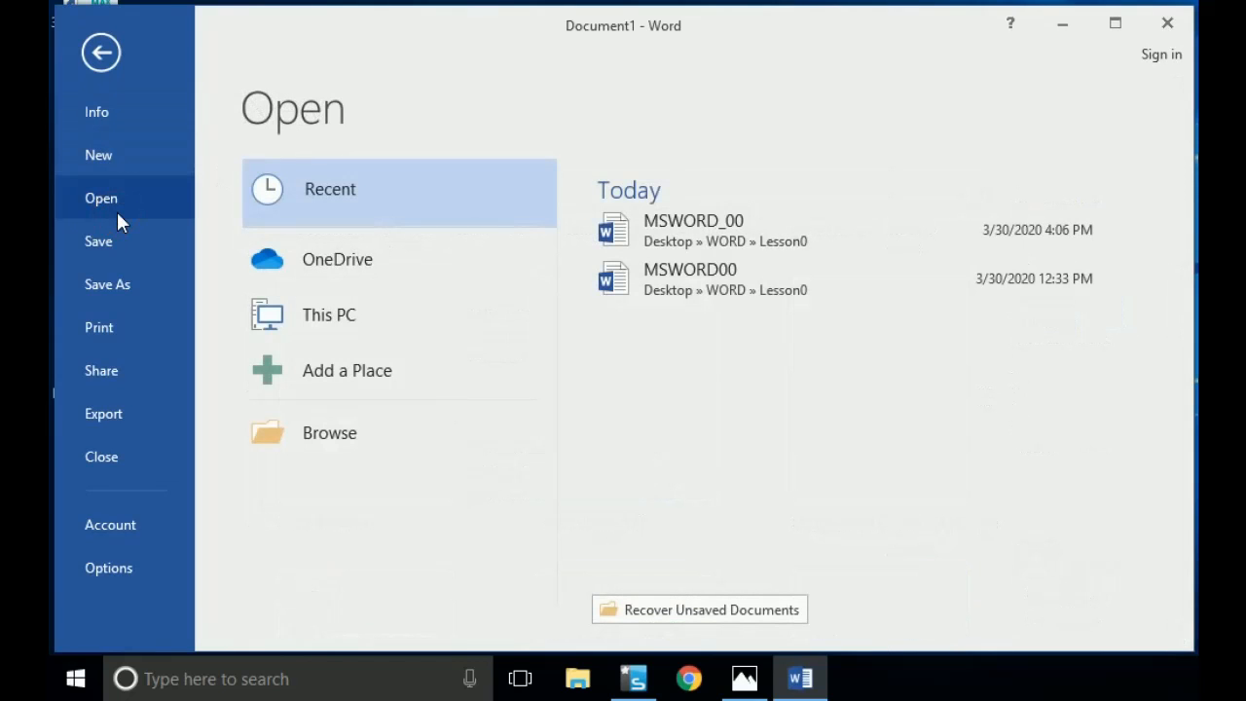
left_click(125, 246)
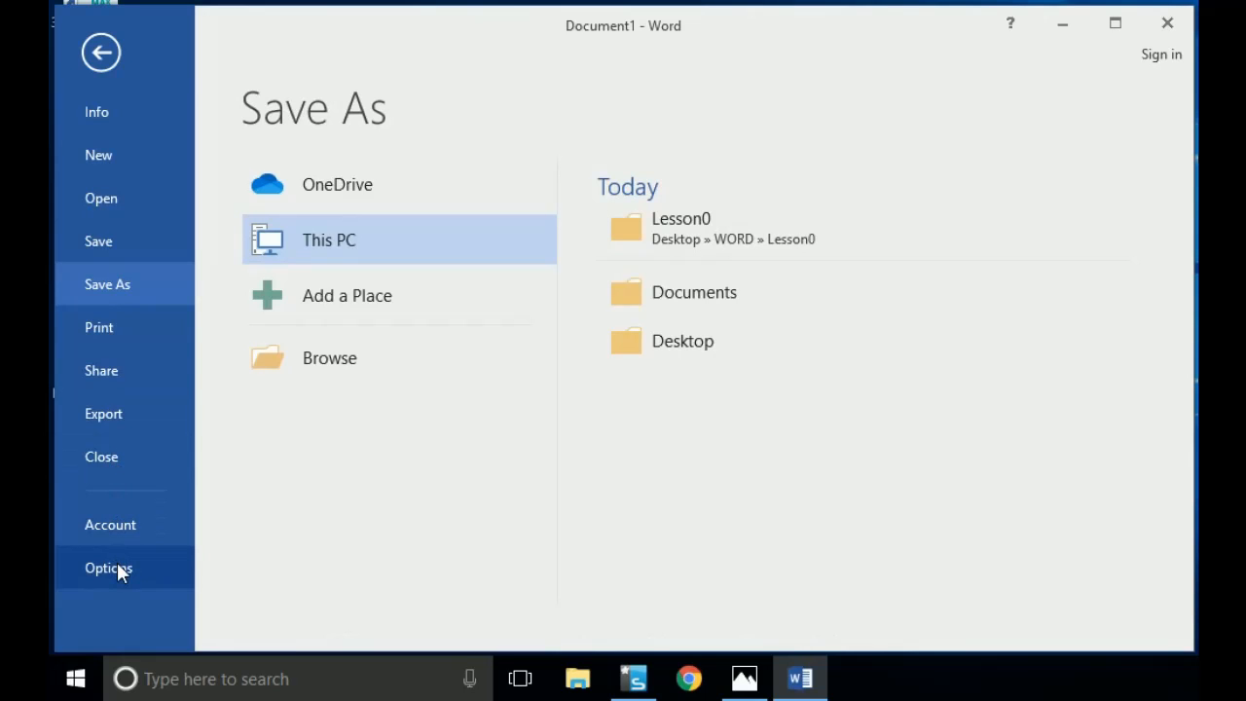
left_click(119, 51)
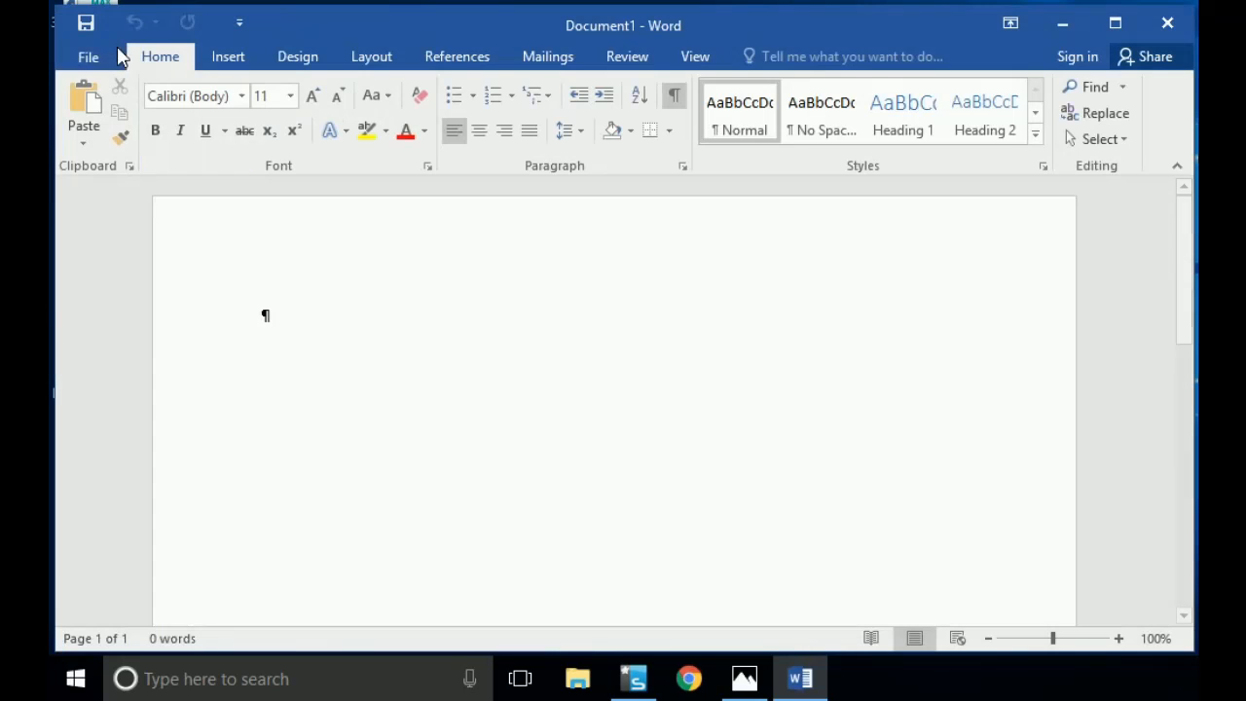
left_click(216, 65)
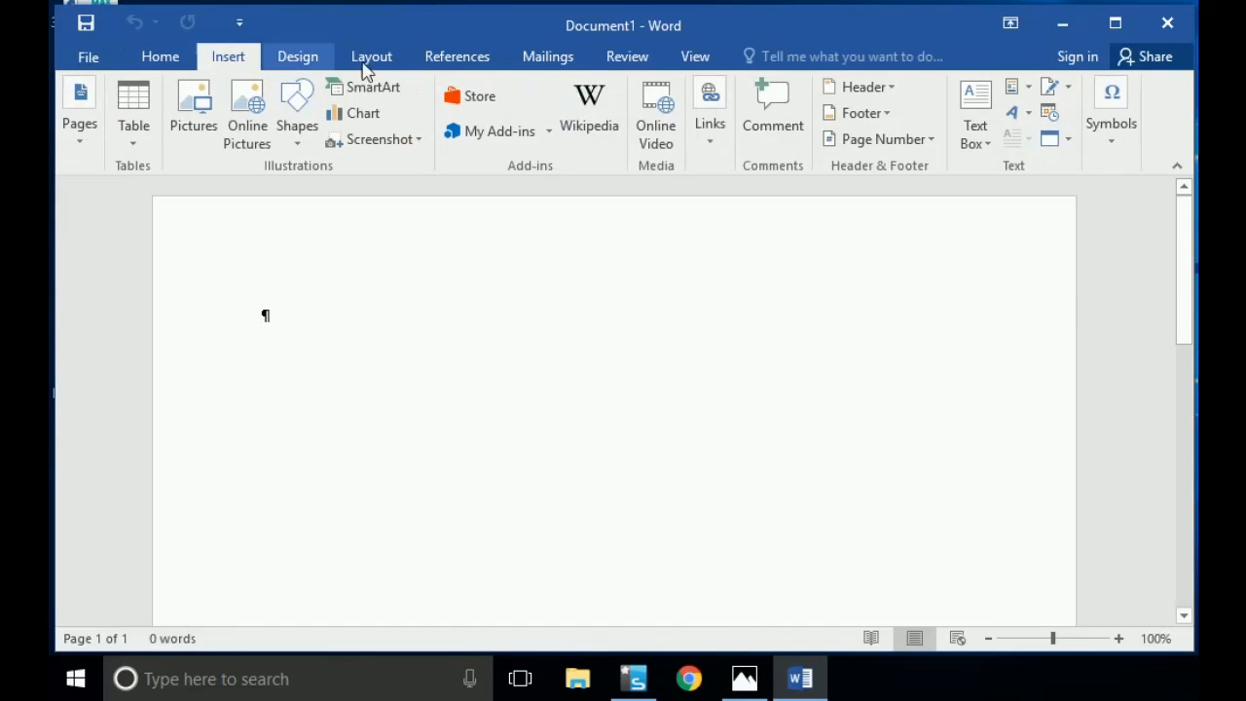
left_click(160, 58)
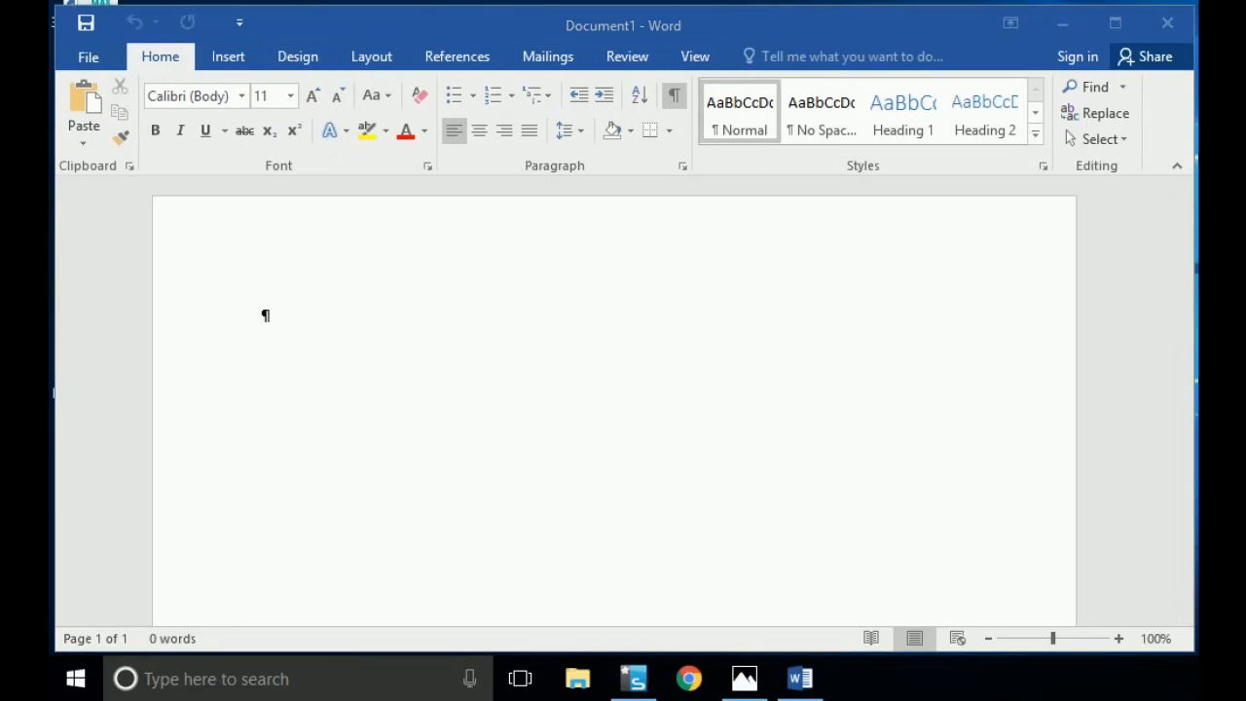
mouse_move(57, 72)
left_mouse_down()
mouse_move(375, 175)
mouse_move(1000, 194)
mouse_move(1171, 170)
mouse_move(1155, 176)
left_mouse_up()
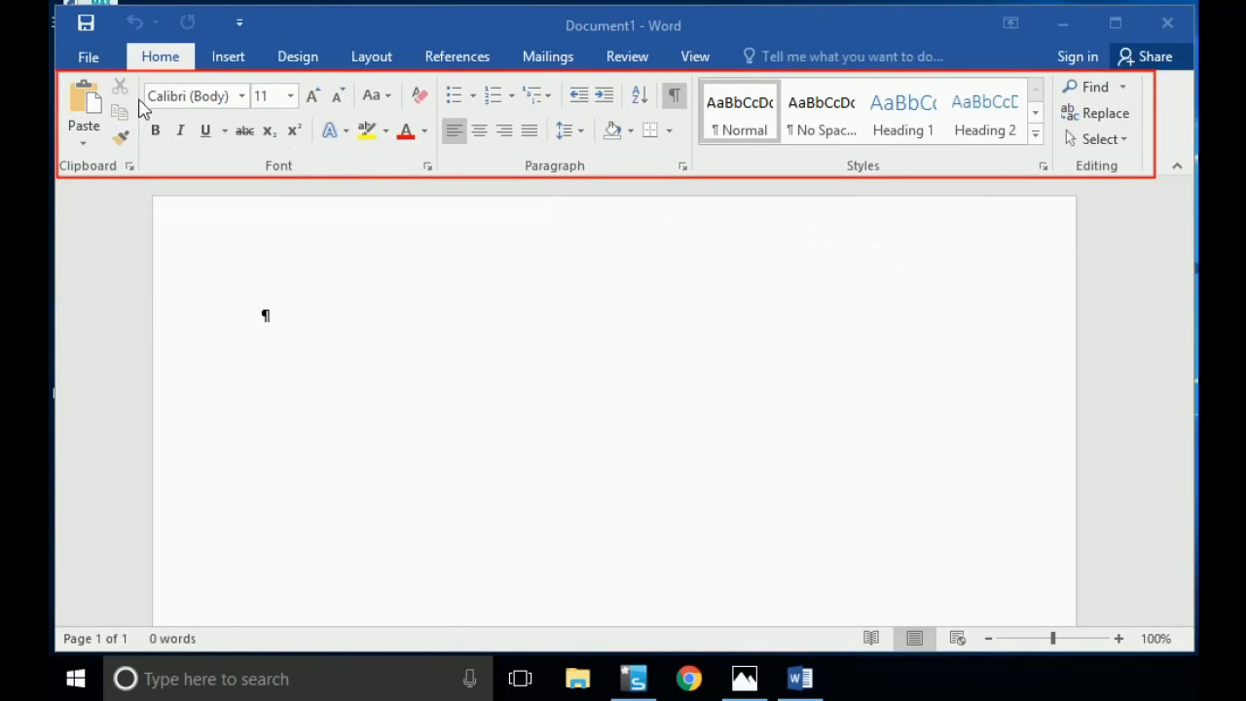
mouse_move(140, 86)
left_mouse_down()
mouse_move(156, 112)
mouse_move(326, 166)
mouse_move(439, 172)
mouse_move(441, 185)
left_mouse_up()
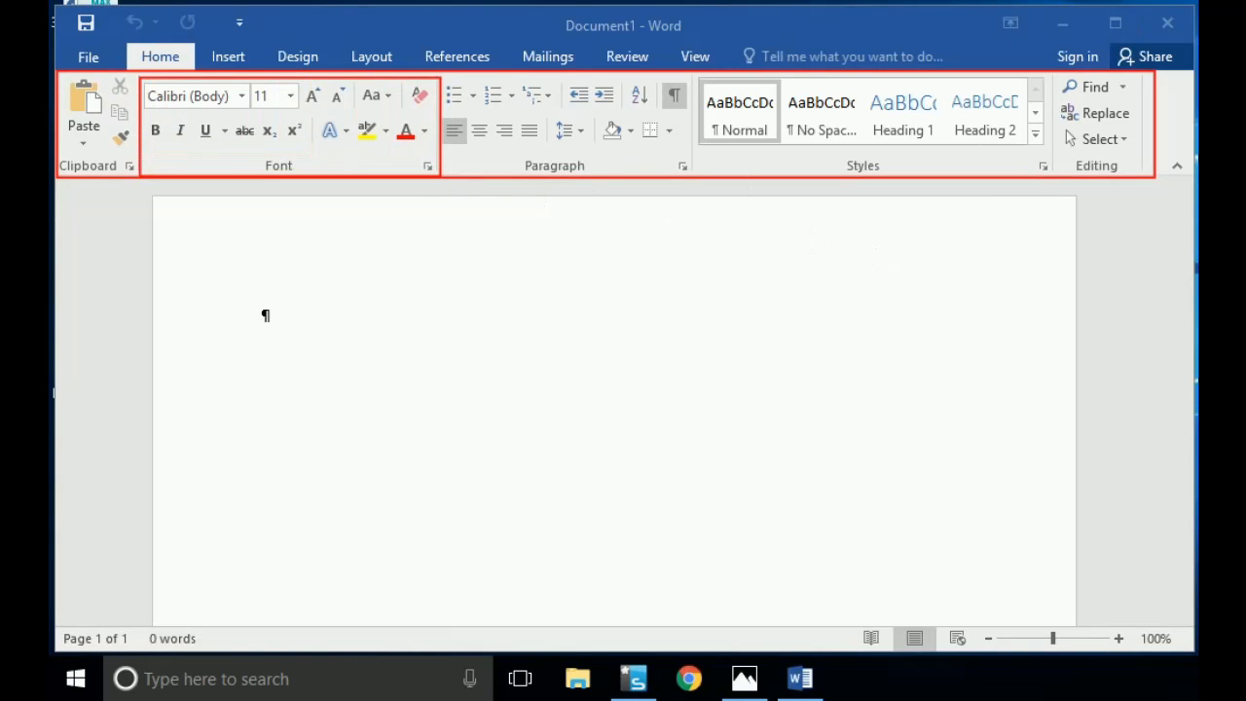
key("Escape")
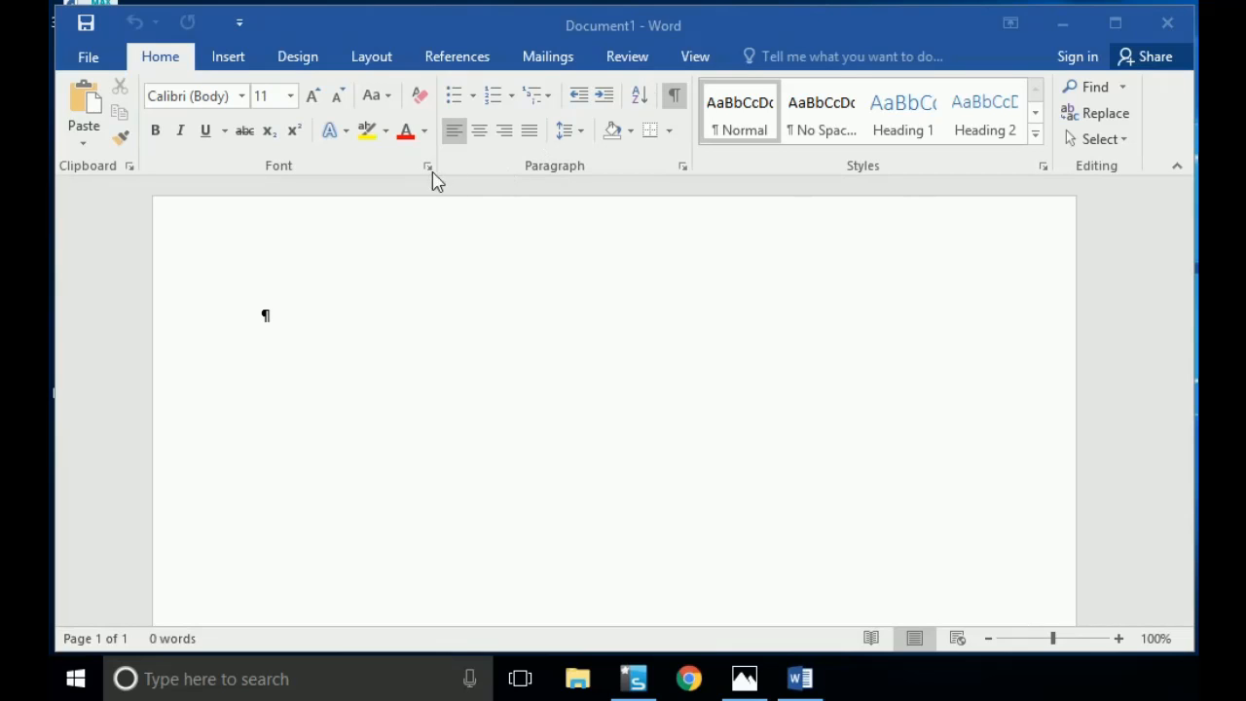
left_click_drag(420, 155, 440, 176)
key("Escape")
- Review the full Font settings and the full Paragraph settings, closing each without changes
left_click(428, 168)
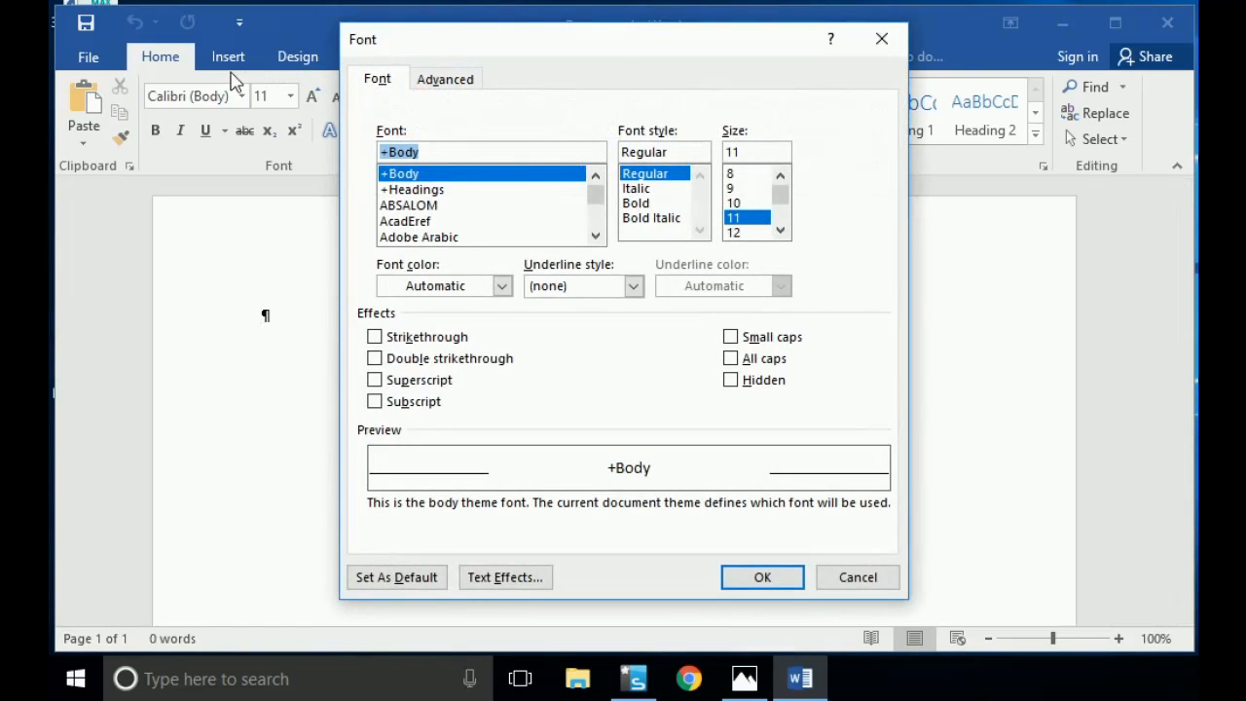
left_click(884, 39)
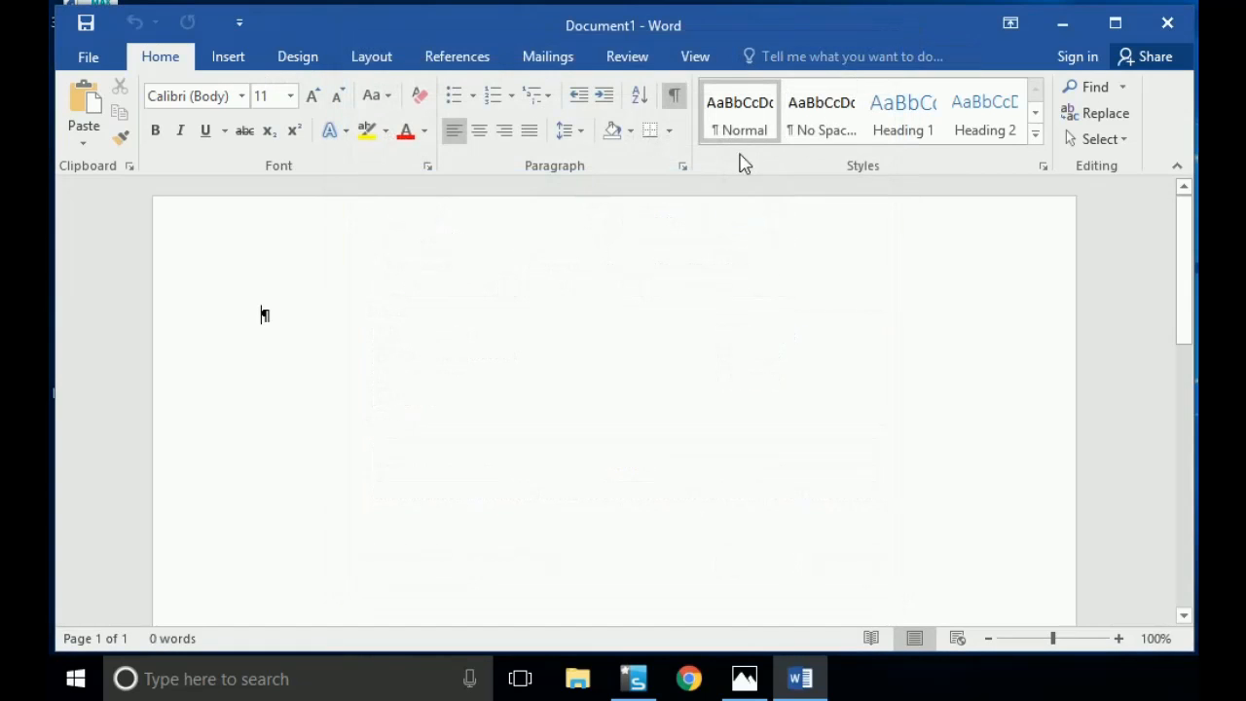
left_click(685, 169)
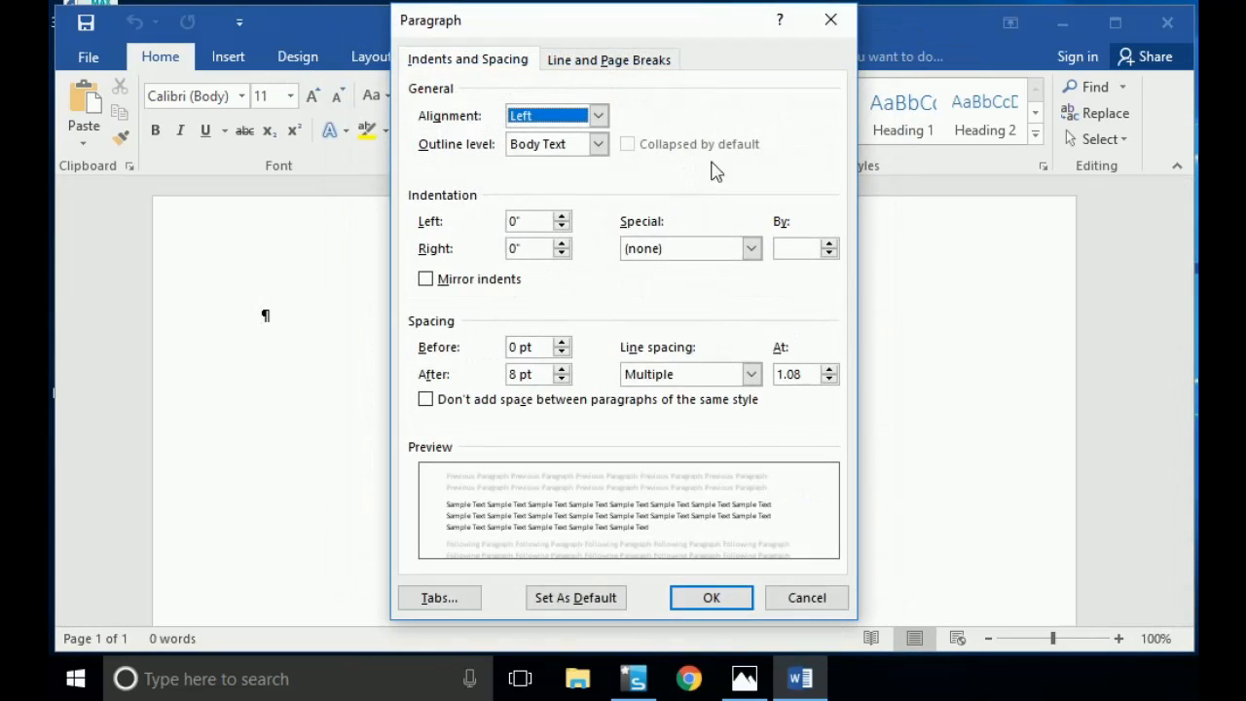
left_click(834, 23)
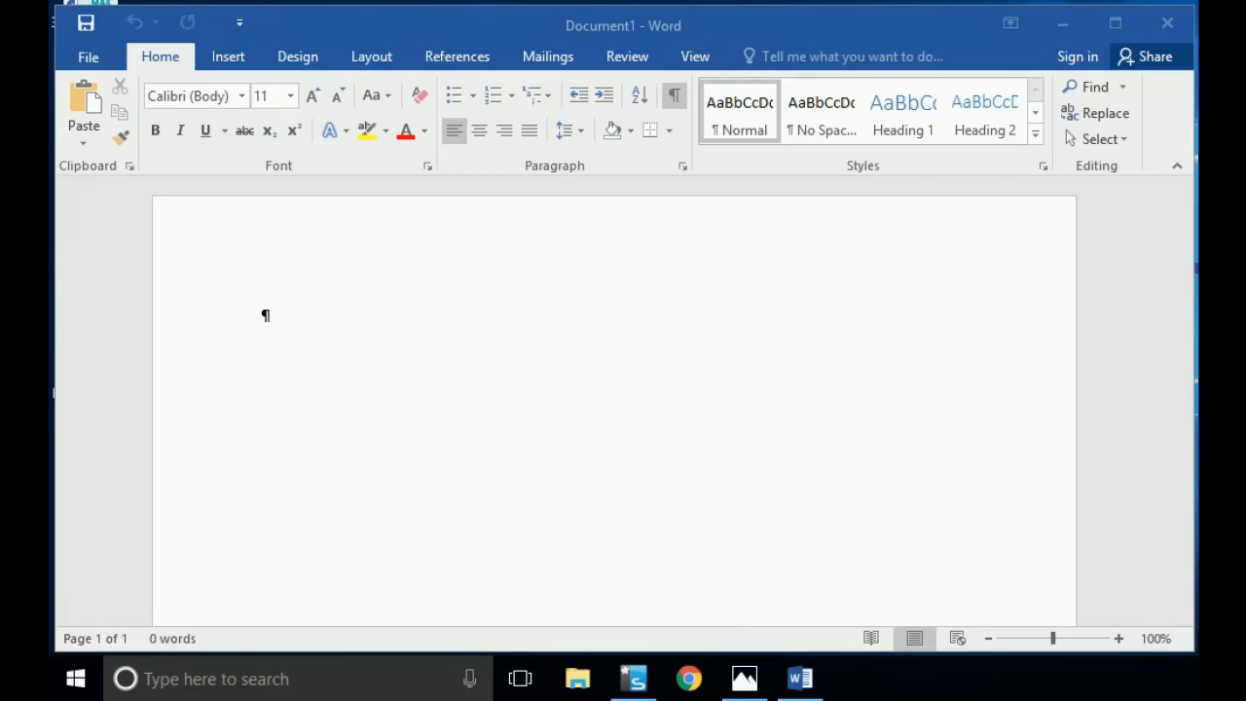
- Show the ruler around the document page
left_click(700, 57)
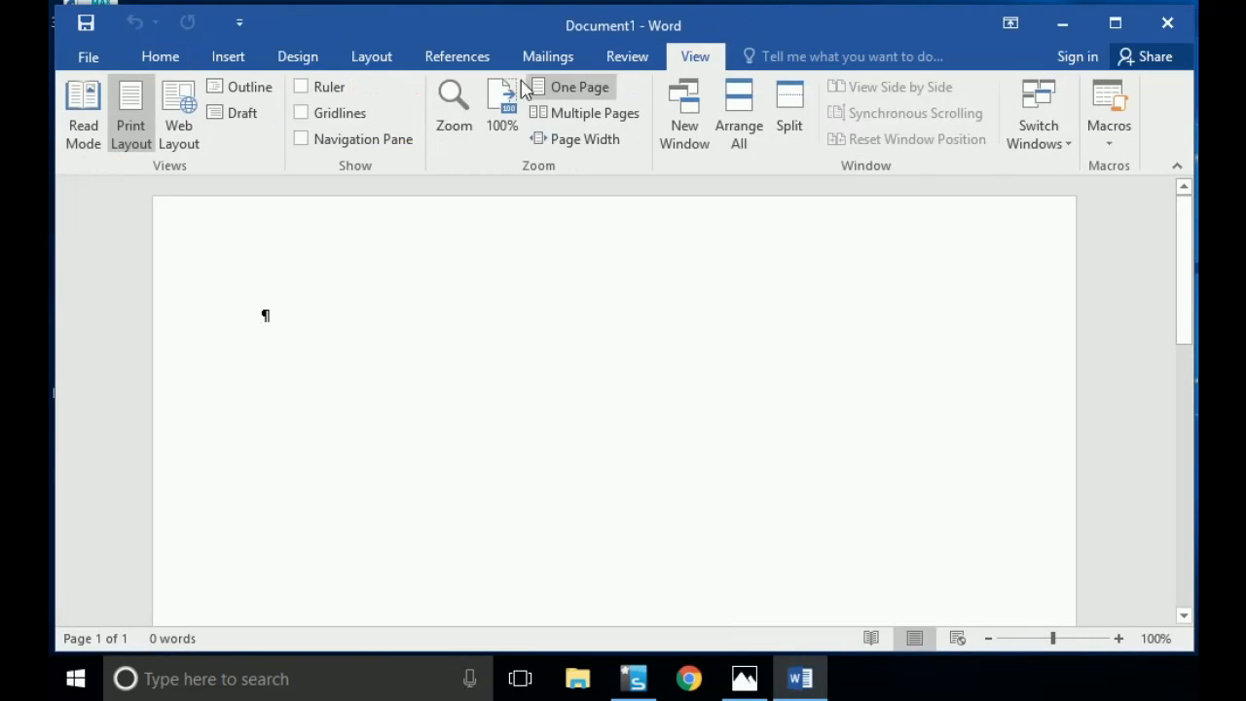
left_click(327, 92)
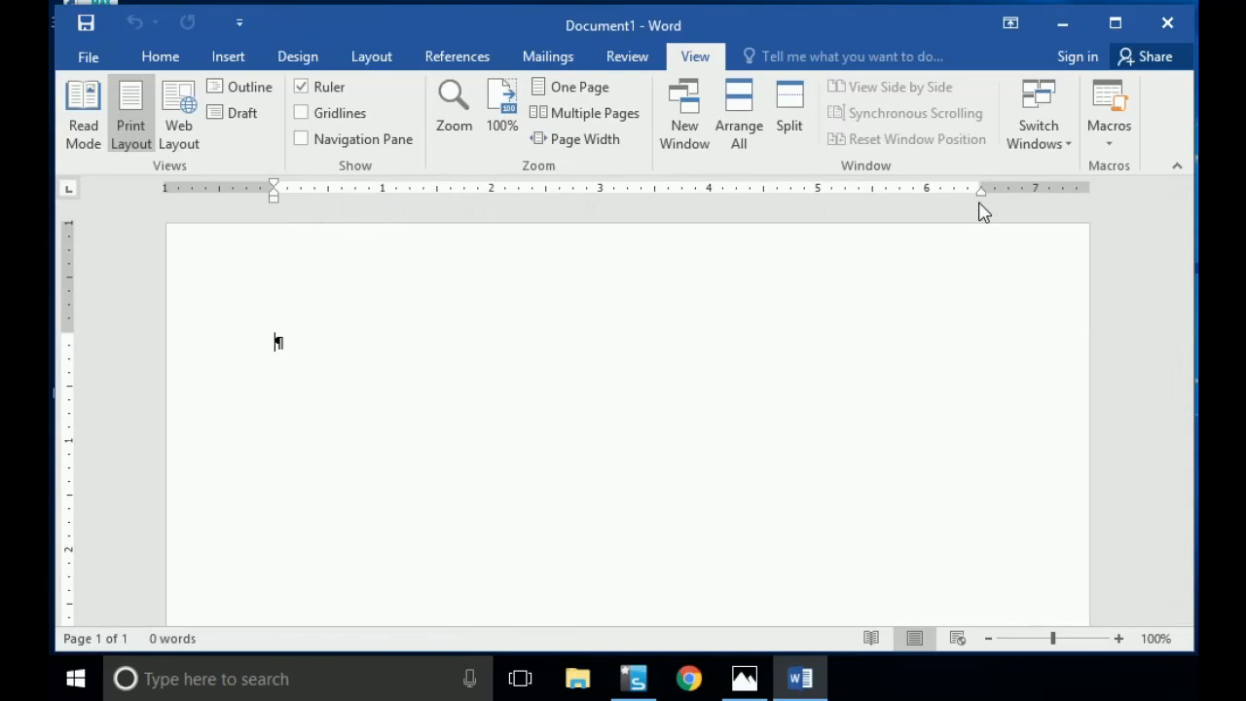
- Set Word's advanced display option for measurement units to Centimeters and apply it
left_click(90, 57)
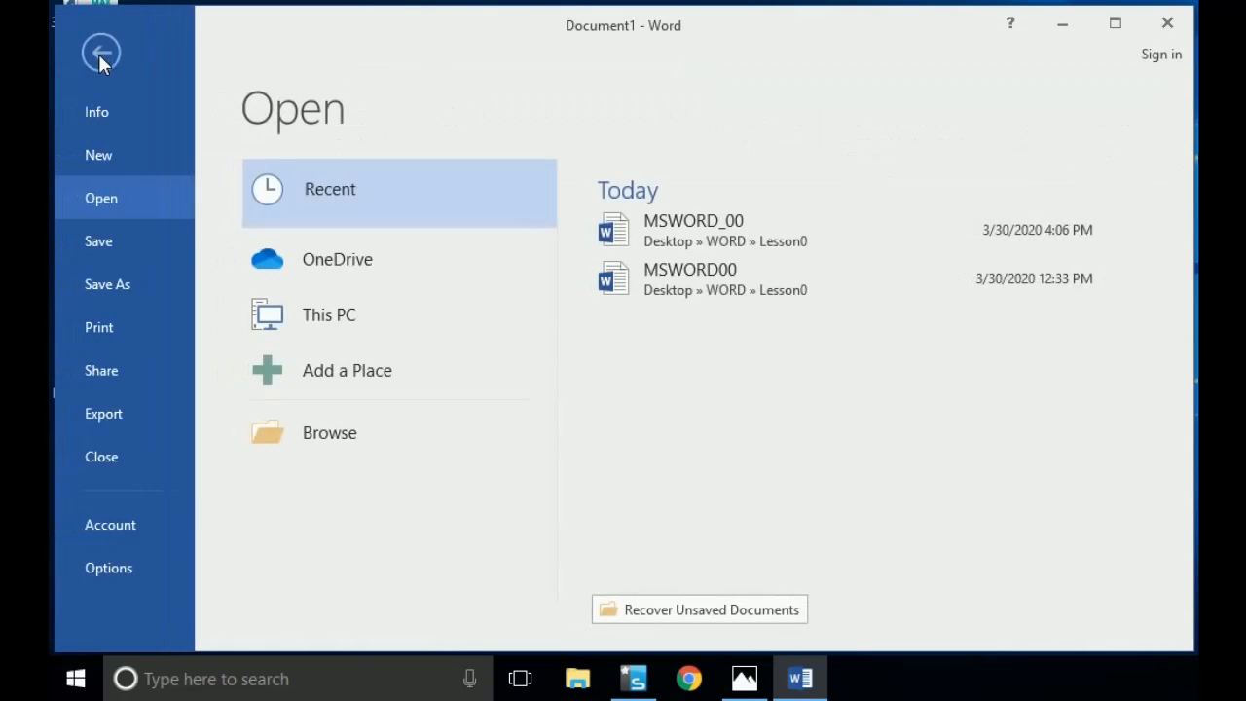
left_click(59, 571)
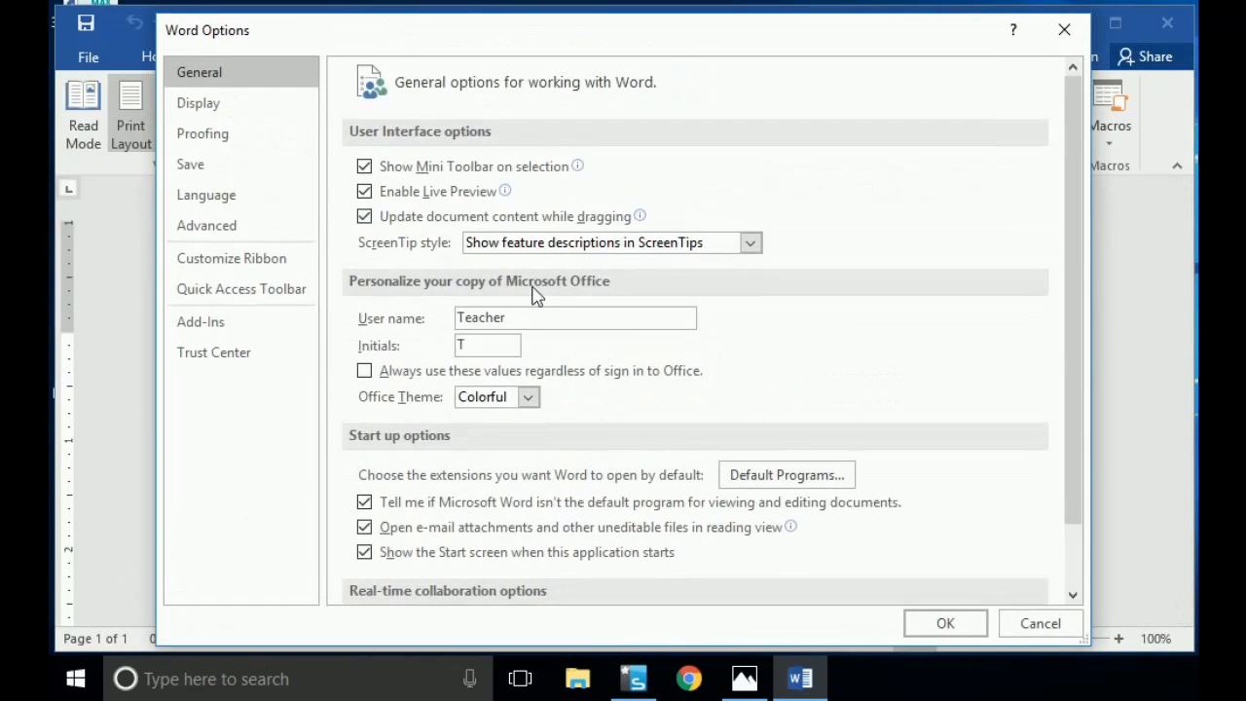
scroll(534, 292, "down", 2)
left_click(207, 225)
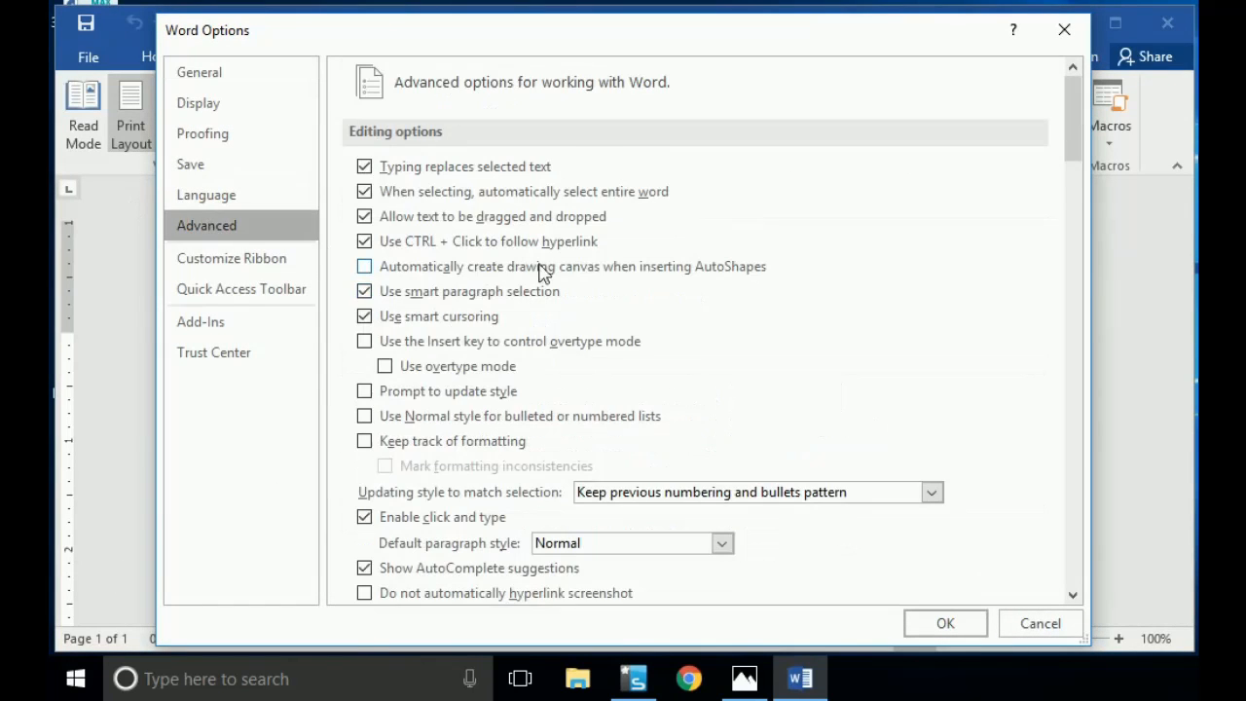
scroll(543, 278, "down", 5)
scroll(542, 278, "down", 15)
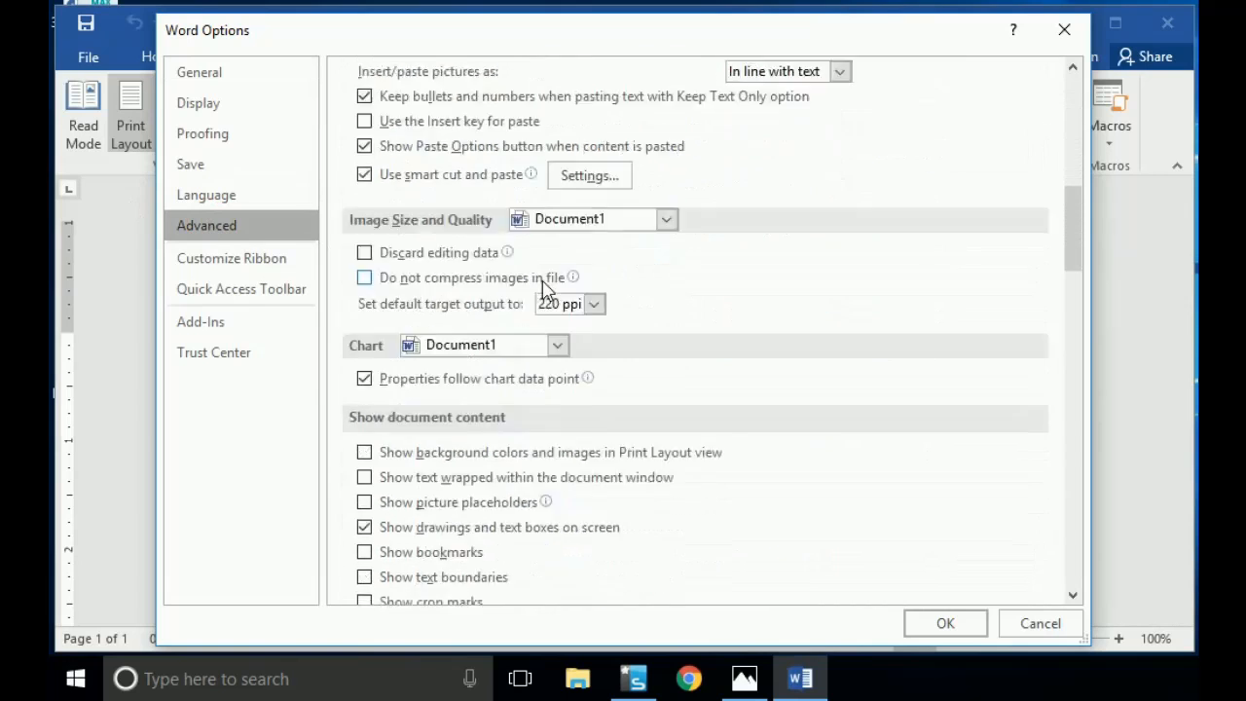
scroll(542, 291, "down", 3)
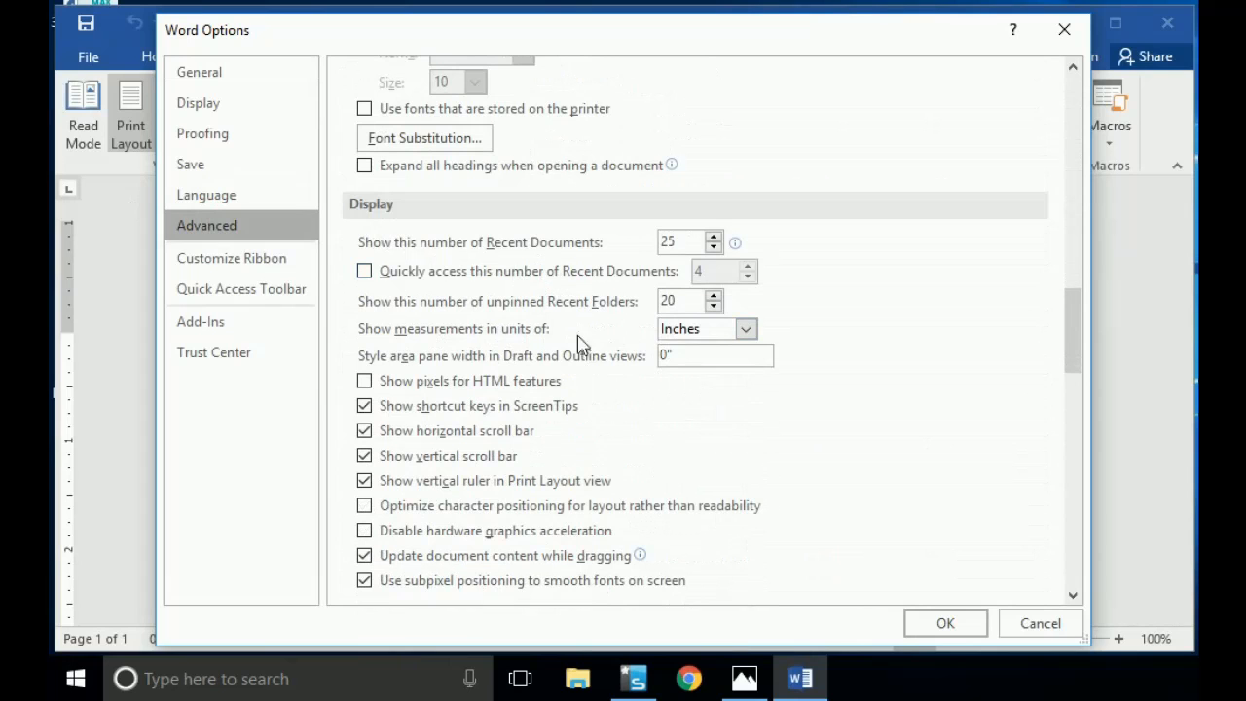
left_click(717, 338)
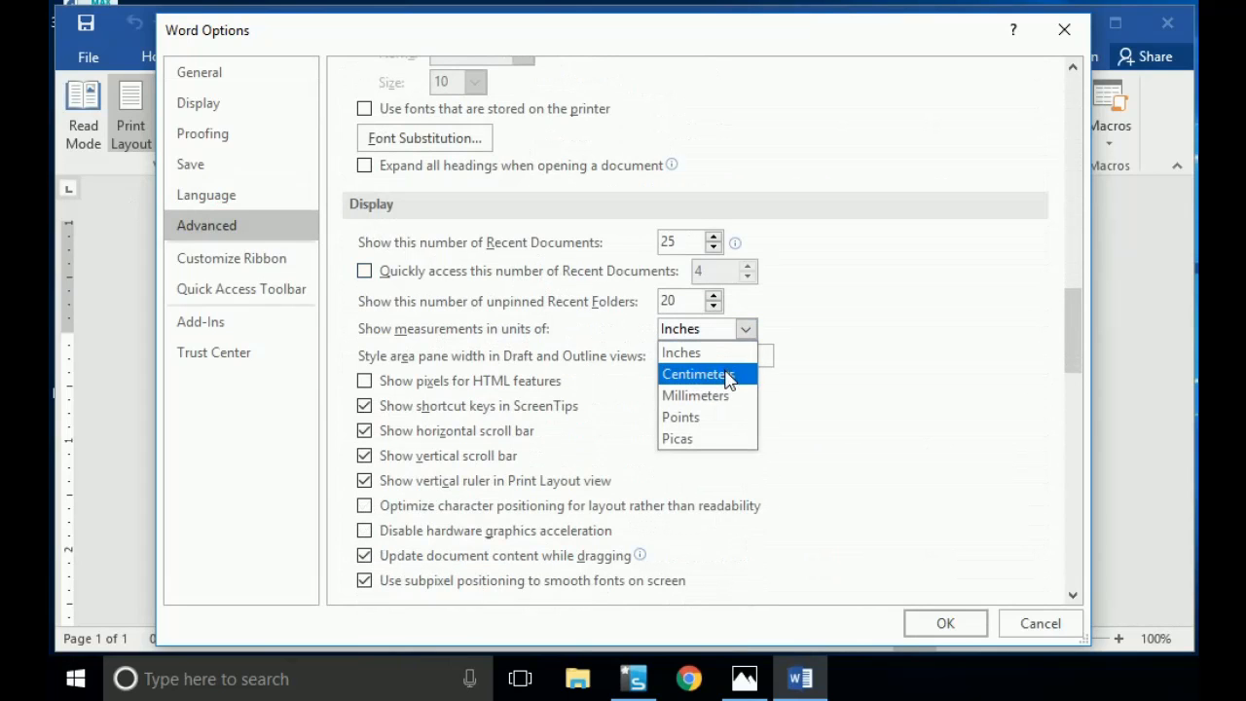
left_click(730, 375)
left_click(942, 625)
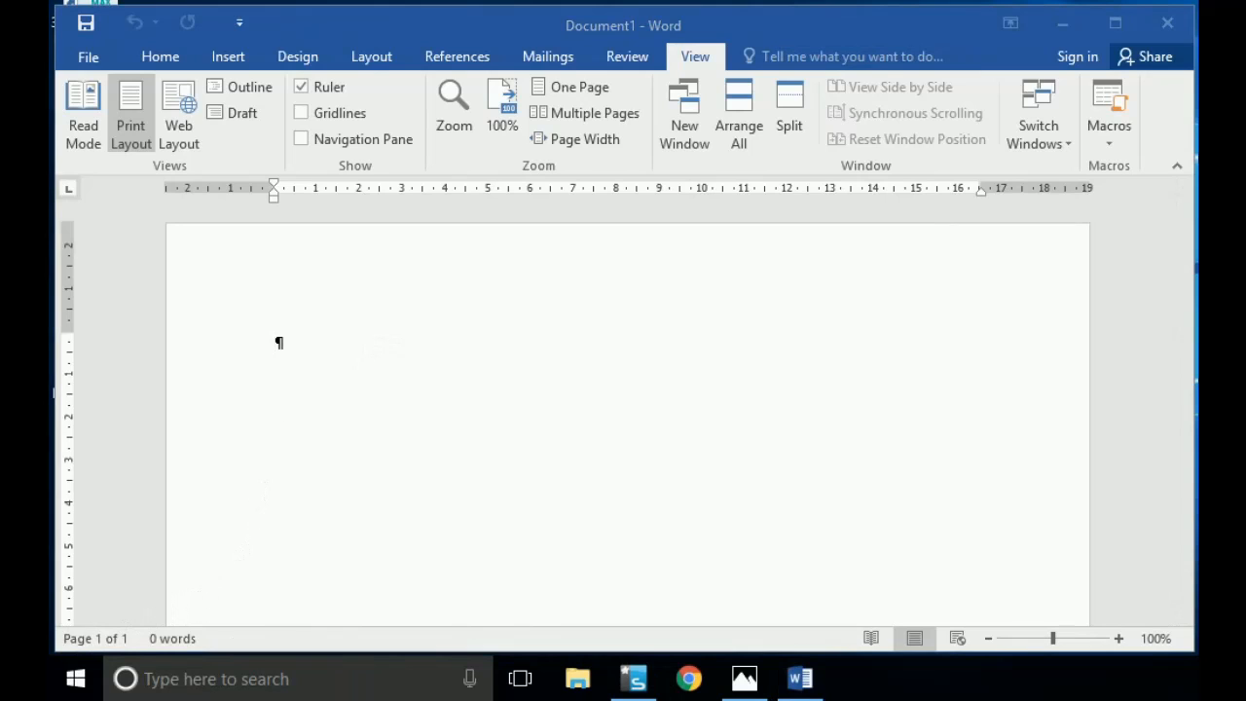
left_click_drag(195, 651, 273, 650)
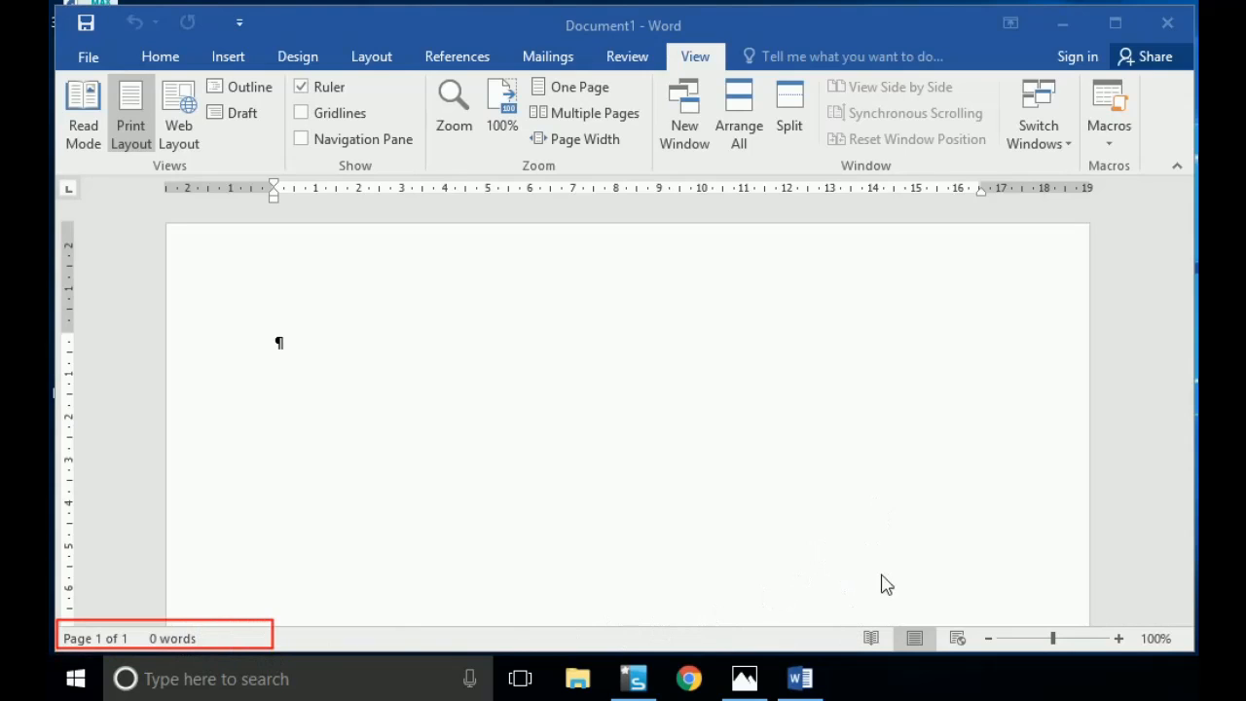
left_click_drag(857, 625, 979, 665)
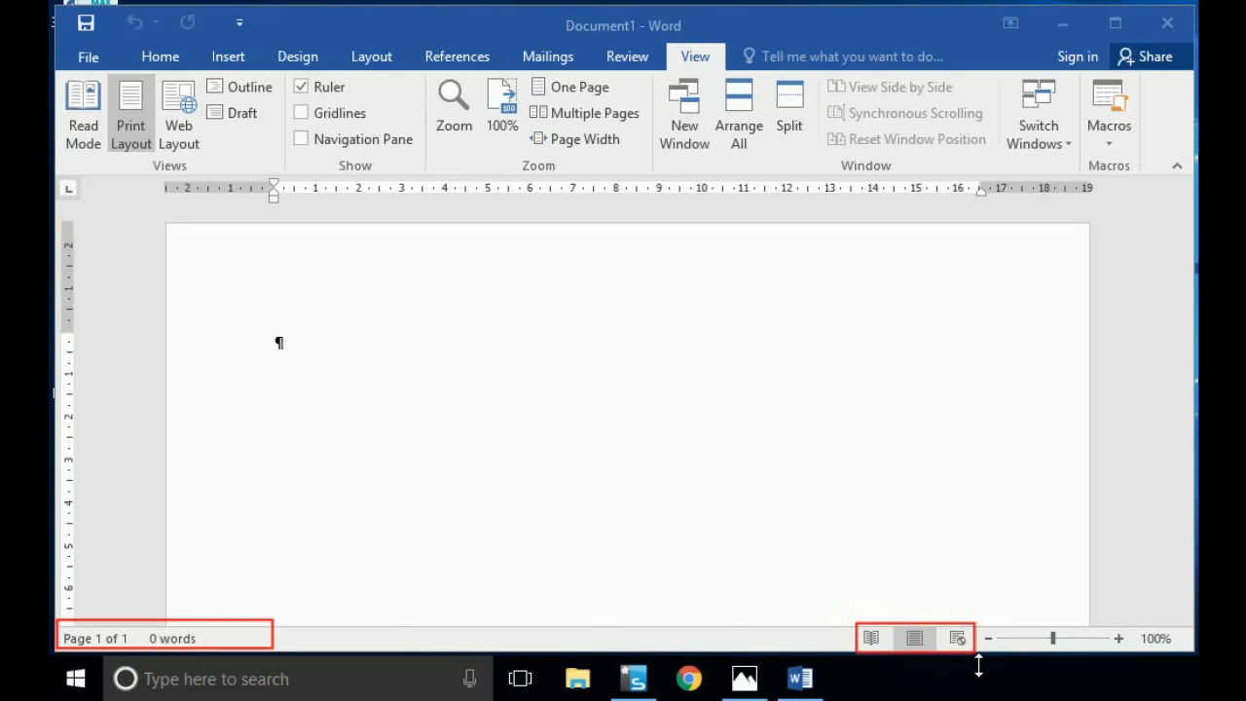
mouse_move(987, 623)
left_mouse_down()
mouse_move(1024, 642)
mouse_move(1180, 658)
left_mouse_up()
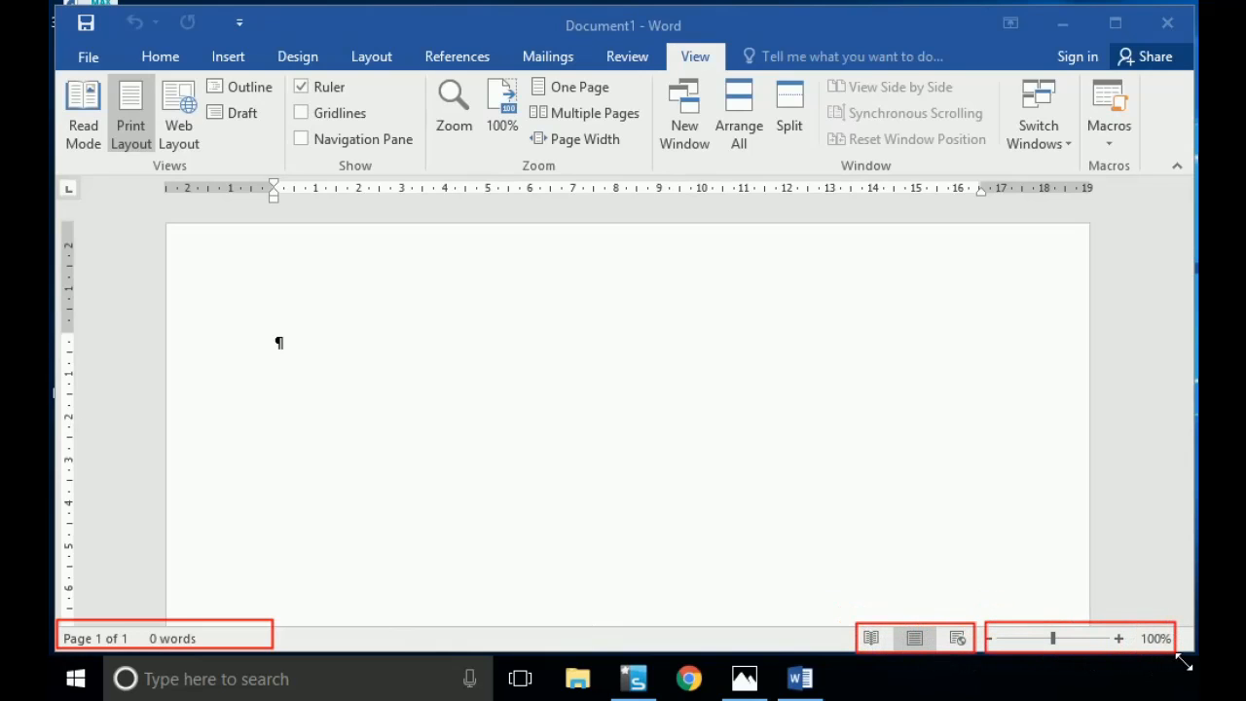
key("Escape")
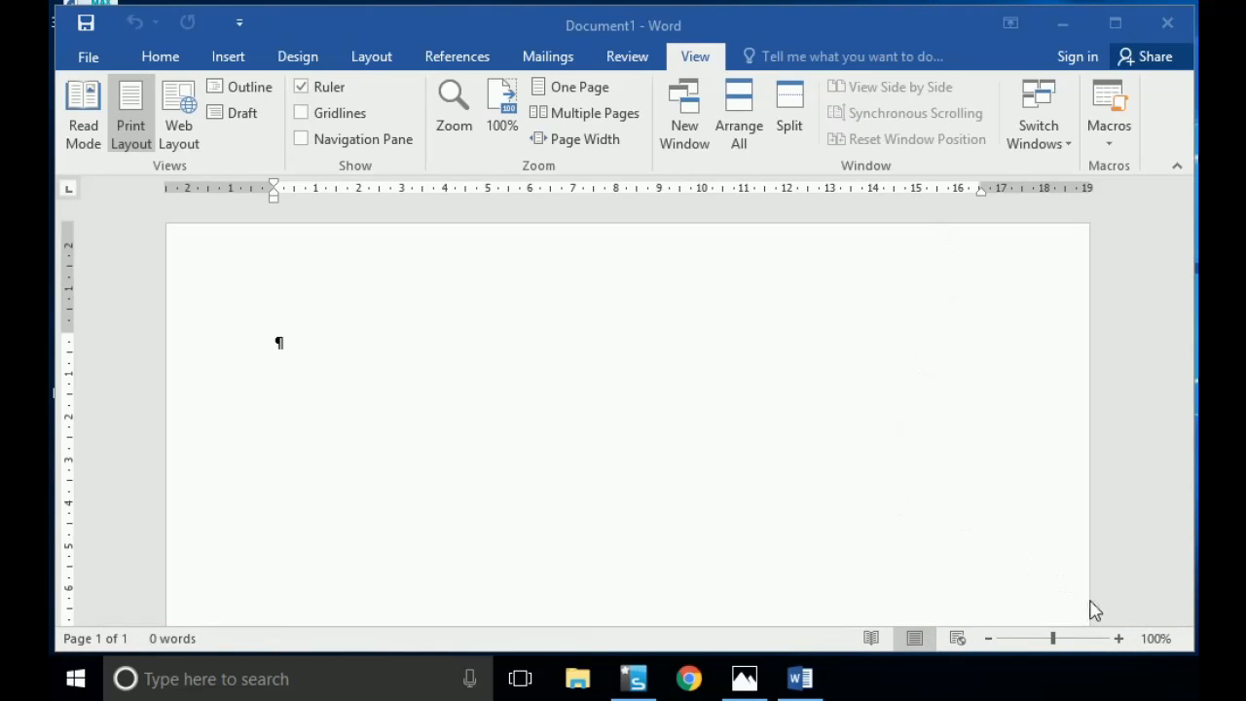
- Zoom the blank page in to 140% and back out to 100%
left_click(1057, 643)
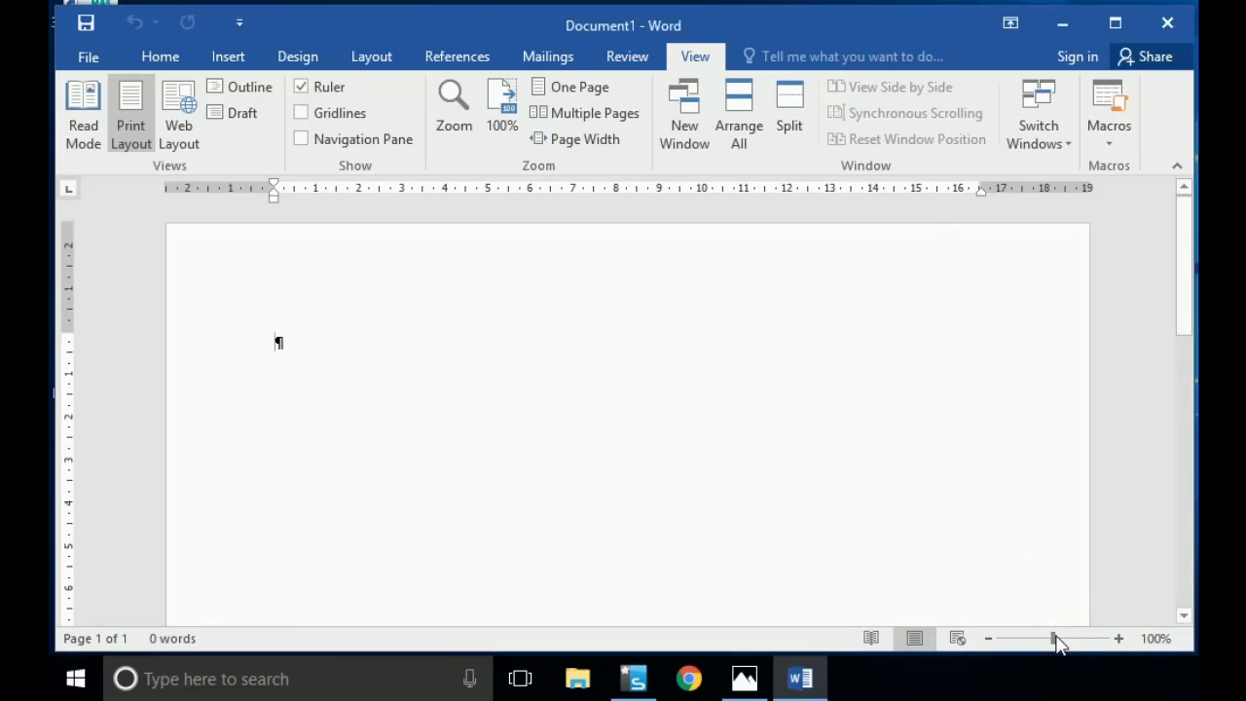
left_click(1119, 639)
left_click(1120, 639)
left_click(1119, 638)
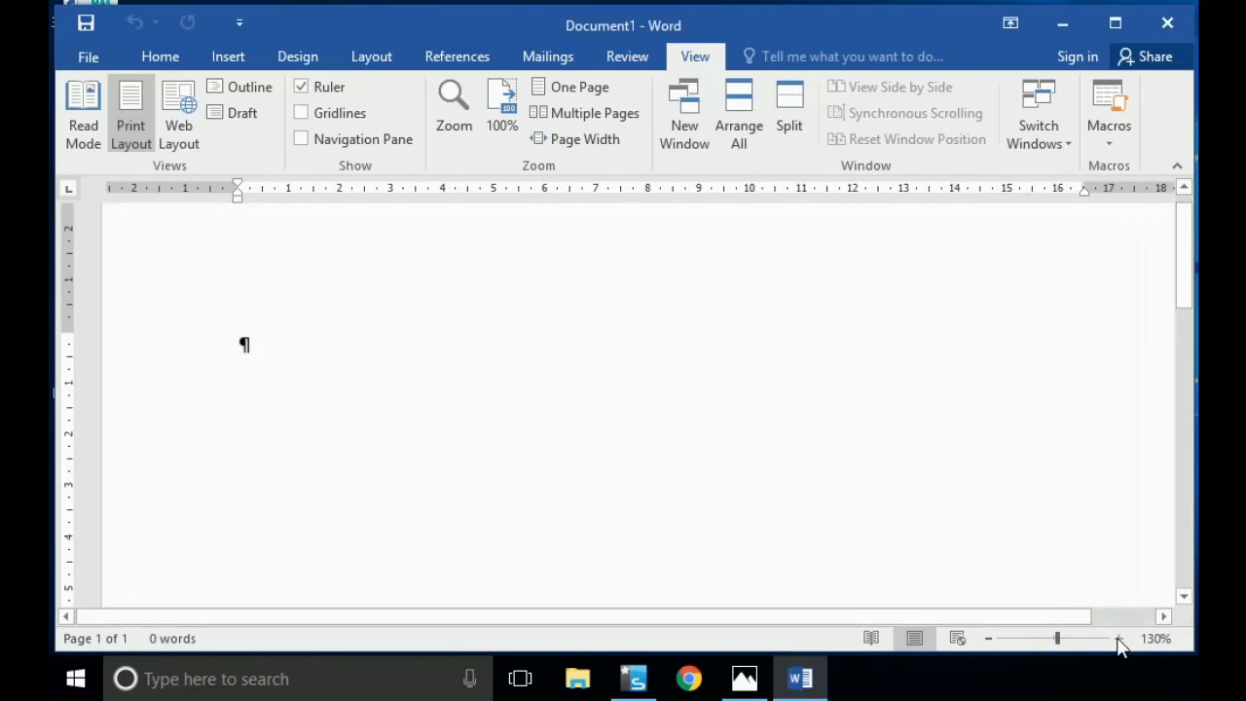
left_click(1119, 639)
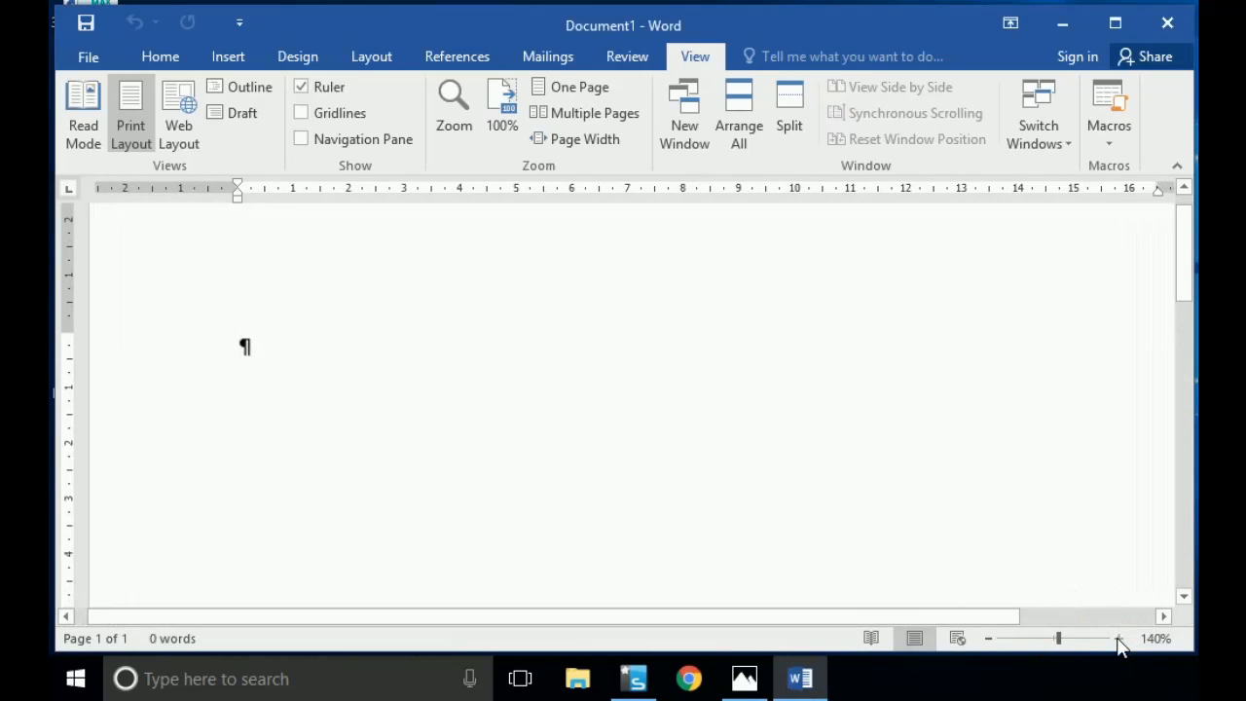
left_click(991, 640)
left_click(992, 640)
left_click(992, 641)
left_click(992, 641)
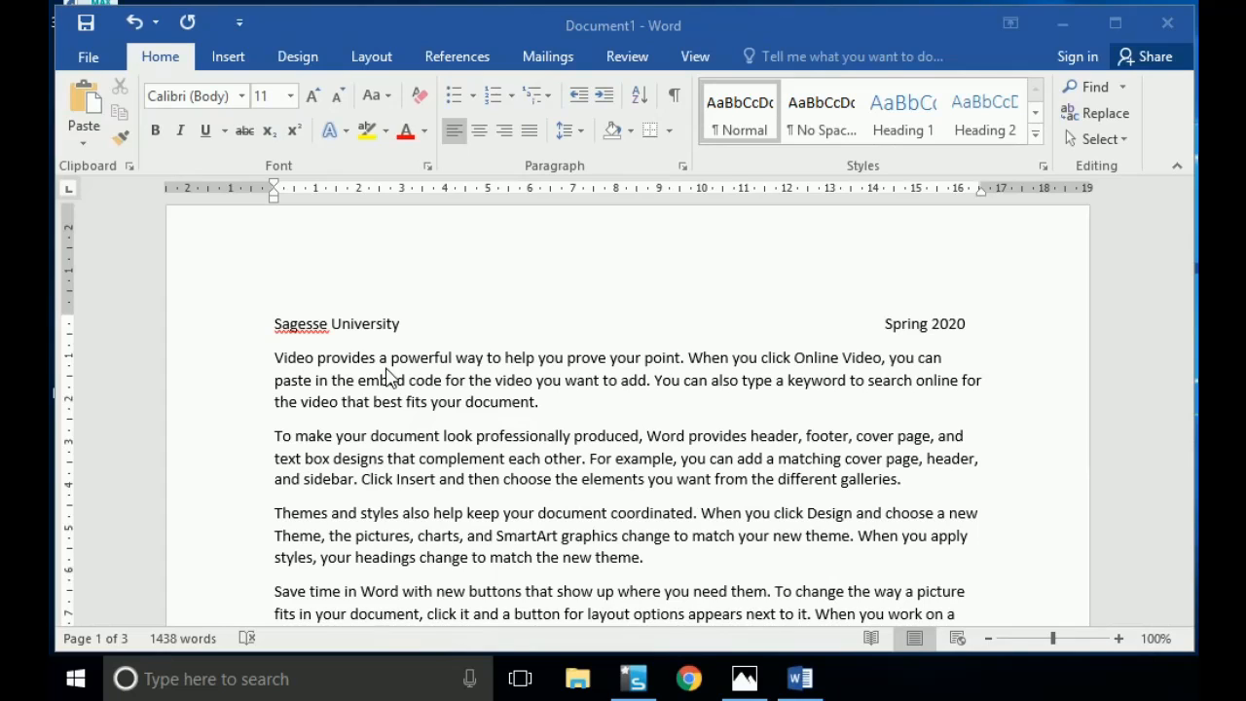
- Select the words "paste in" in the first body paragraph and place the insertion point at the end of that paragraph
left_click(951, 362)
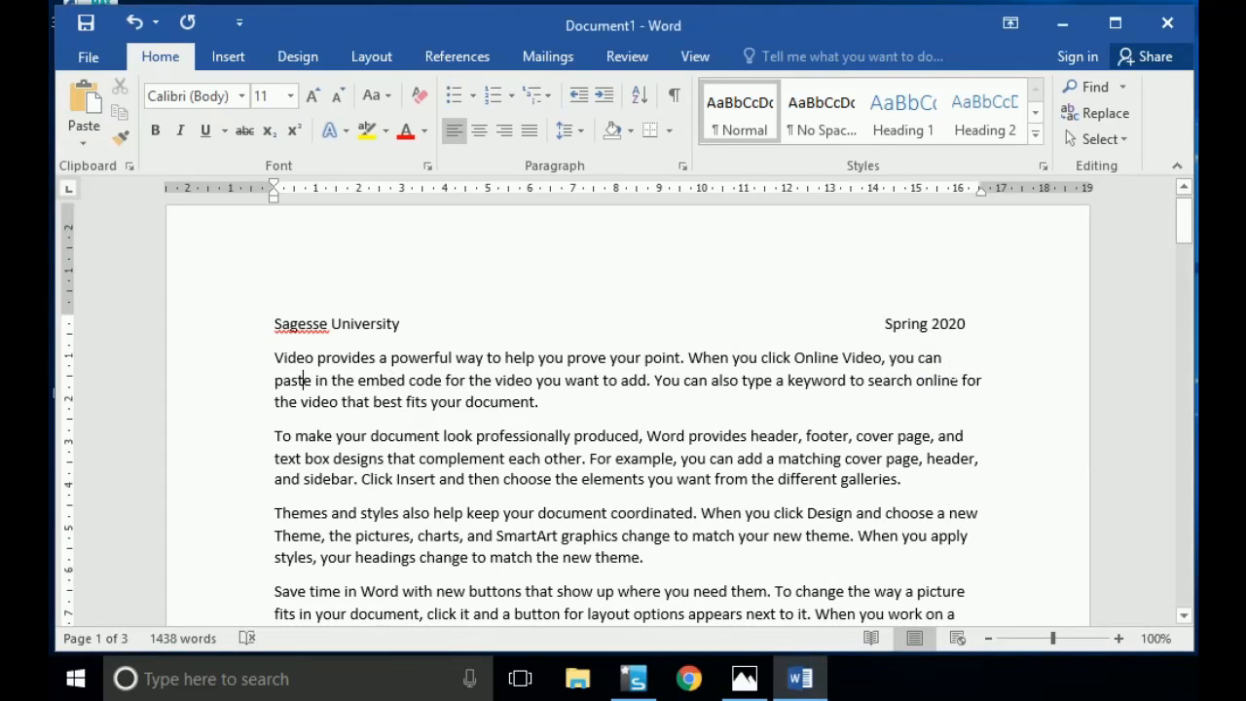
double_click(952, 363)
left_click_drag(275, 380, 331, 380)
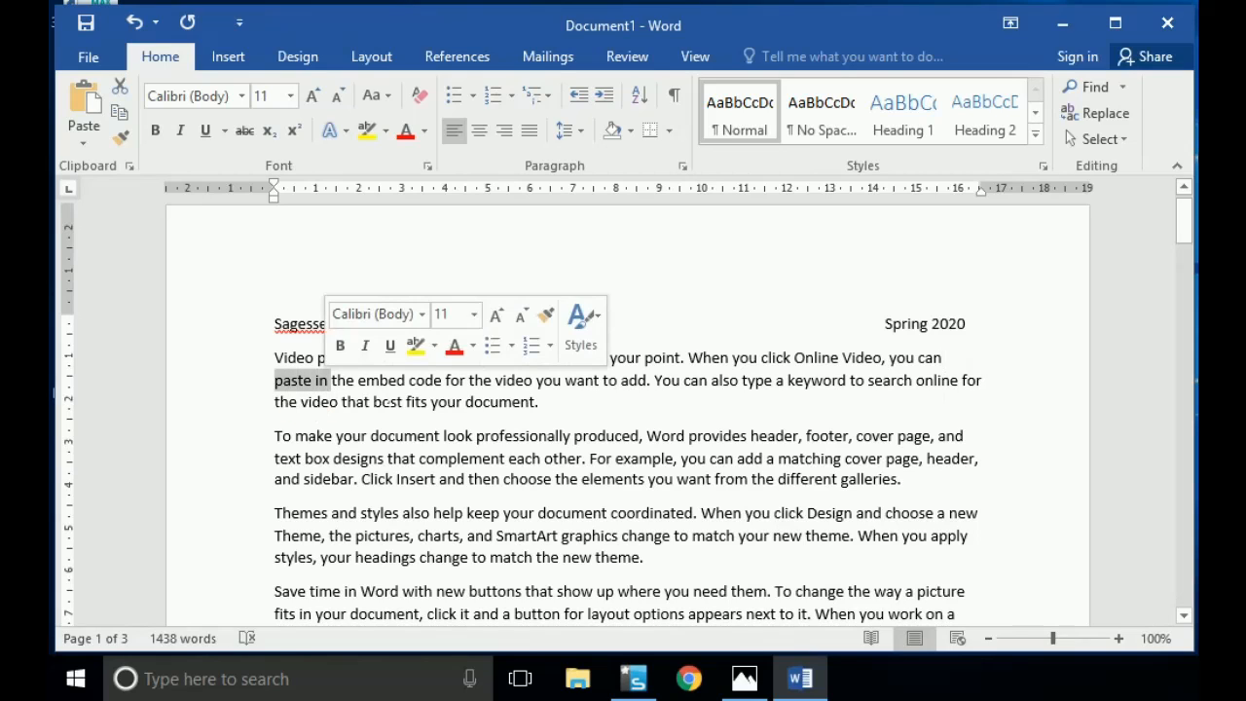
left_click(465, 380)
left_click(553, 408)
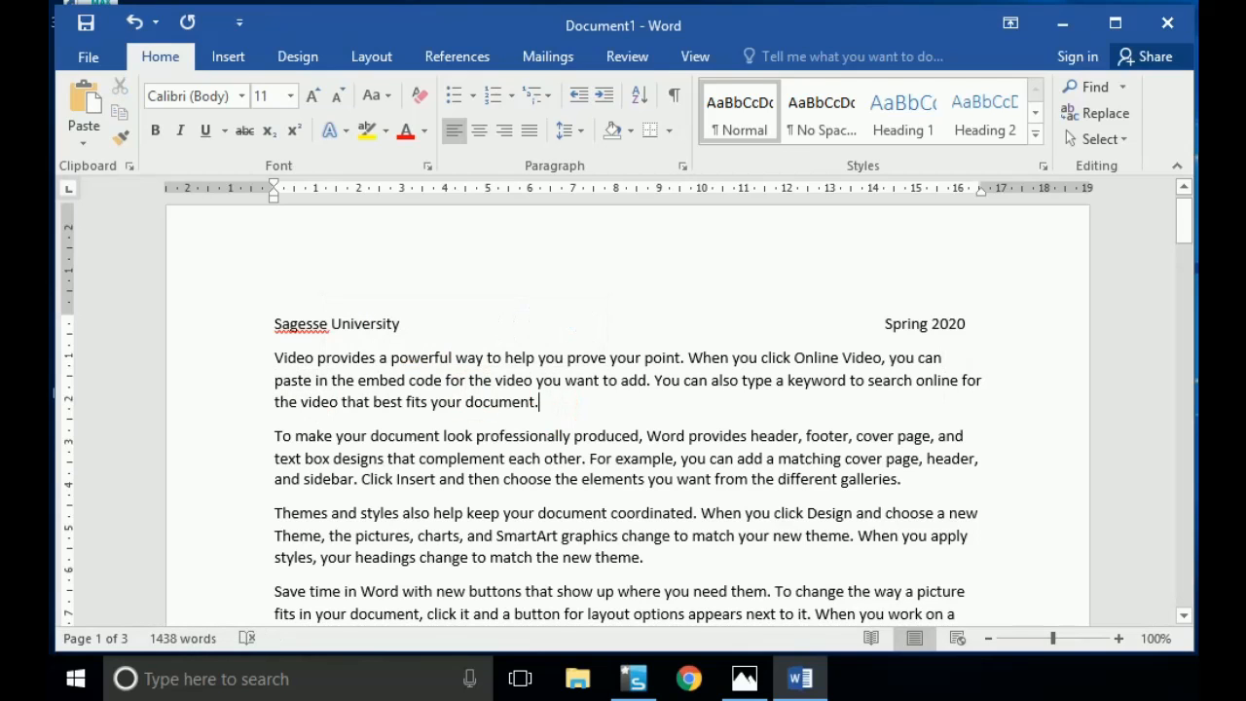
scroll(623, 408, "down", 1)
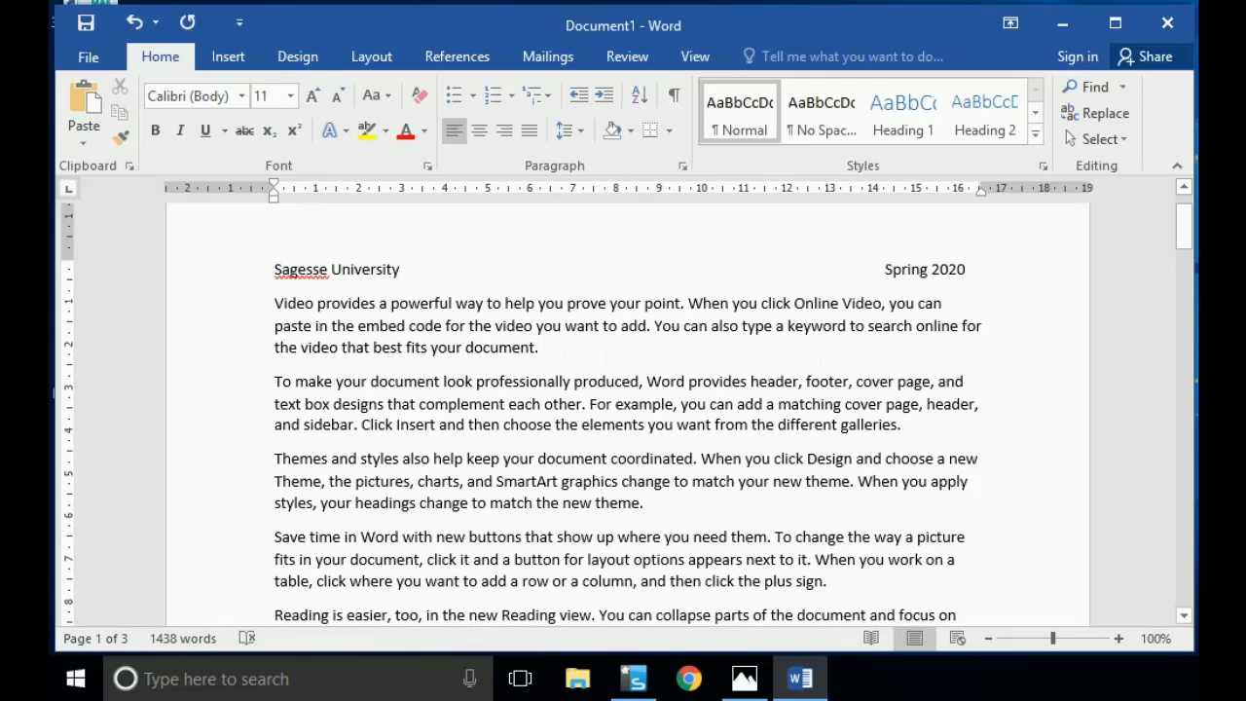
scroll(820, 370, "down", 1)
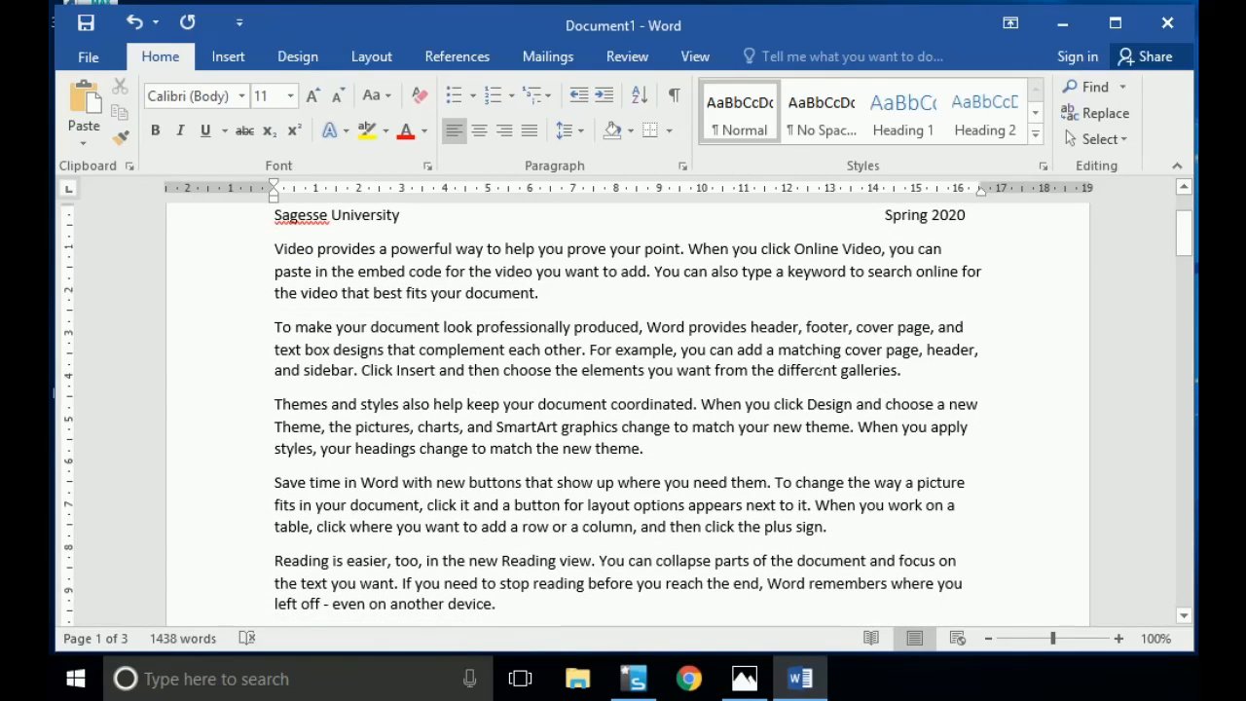
- Switch to Keyboard.jpg in Photos, examine the arrow, Page Up, Page Down, Home and End keys, and return to the Word document
left_click(742, 687)
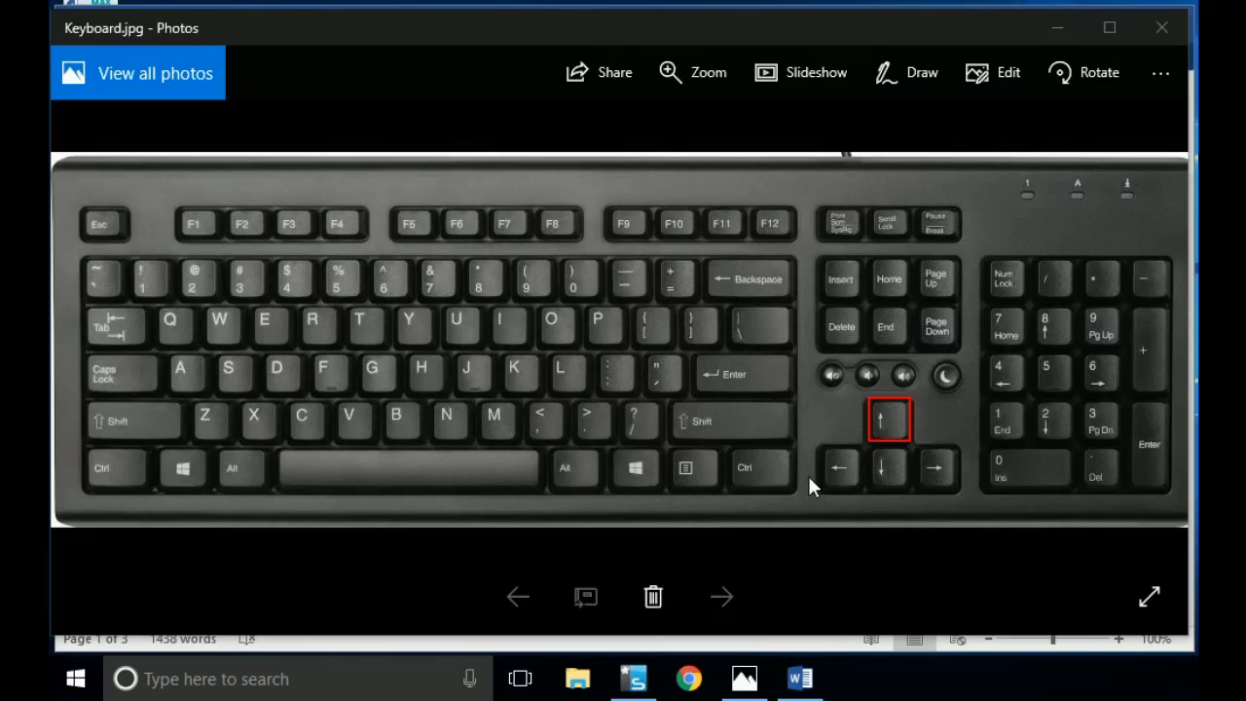
left_click_drag(816, 448, 862, 497)
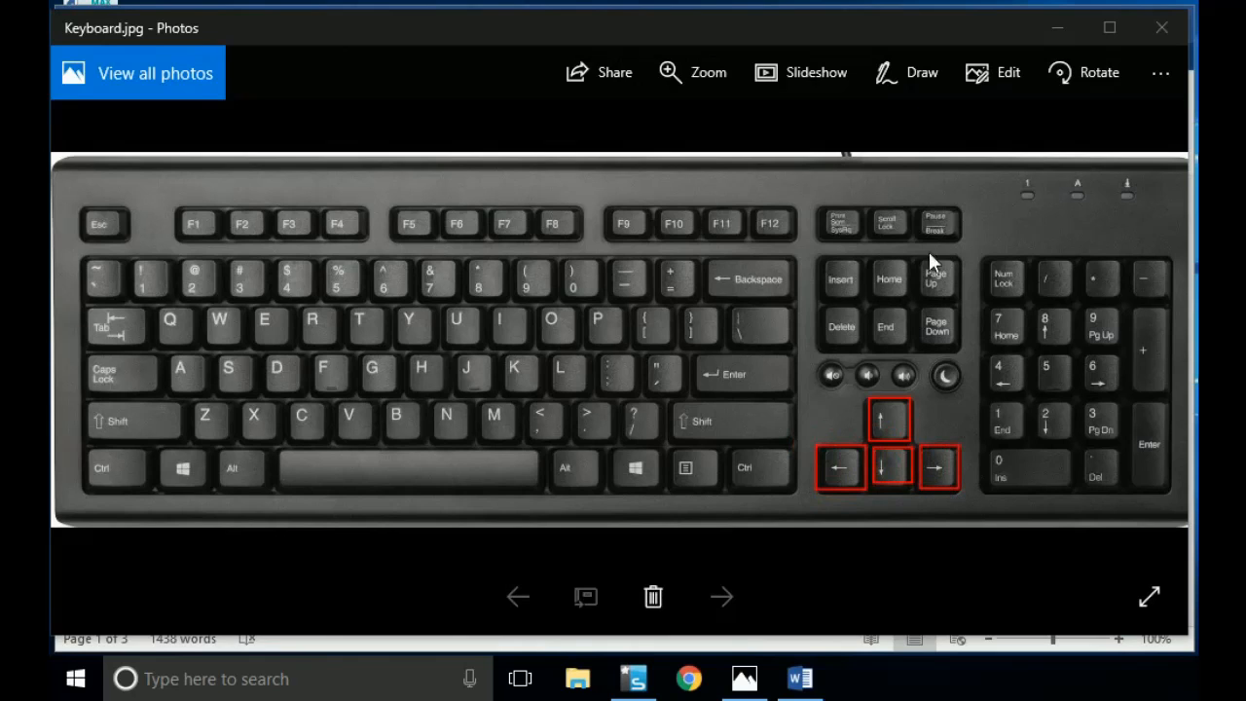
mouse_move(916, 252)
left_mouse_down()
mouse_move(938, 334)
mouse_move(962, 345)
left_mouse_up()
left_click_drag(889, 304, 909, 350)
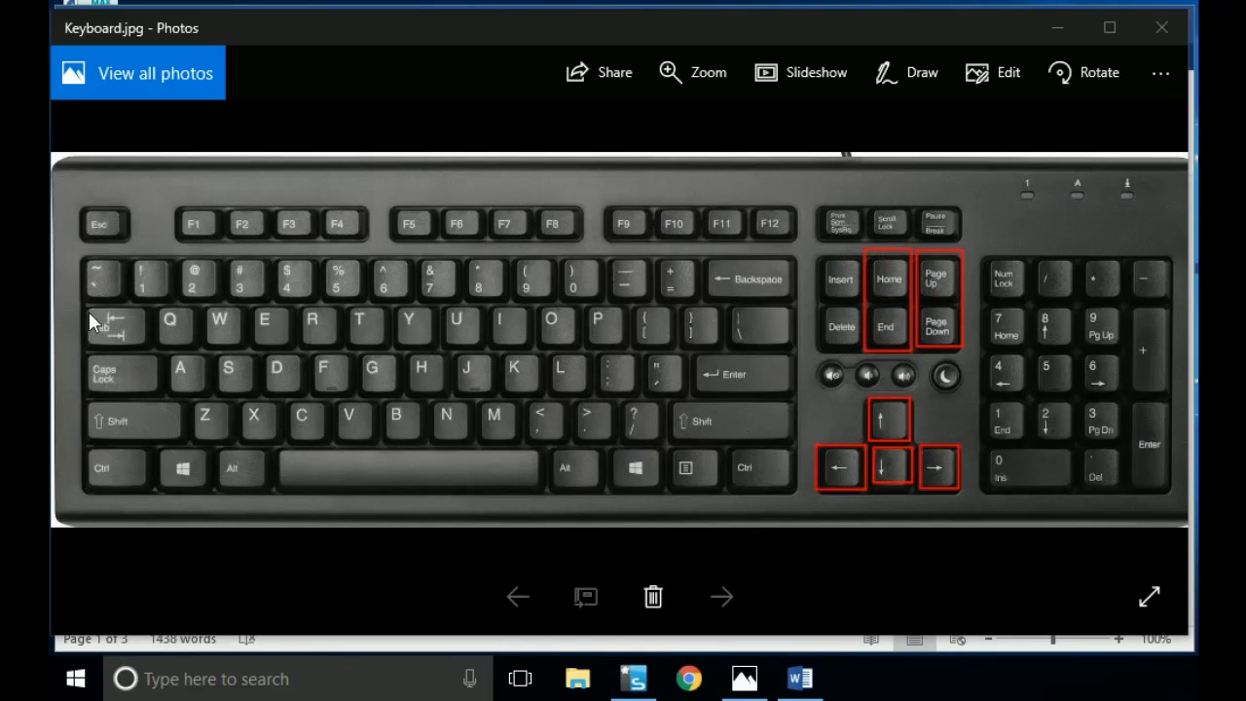
left_click_drag(126, 344, 151, 348)
left_click(800, 679)
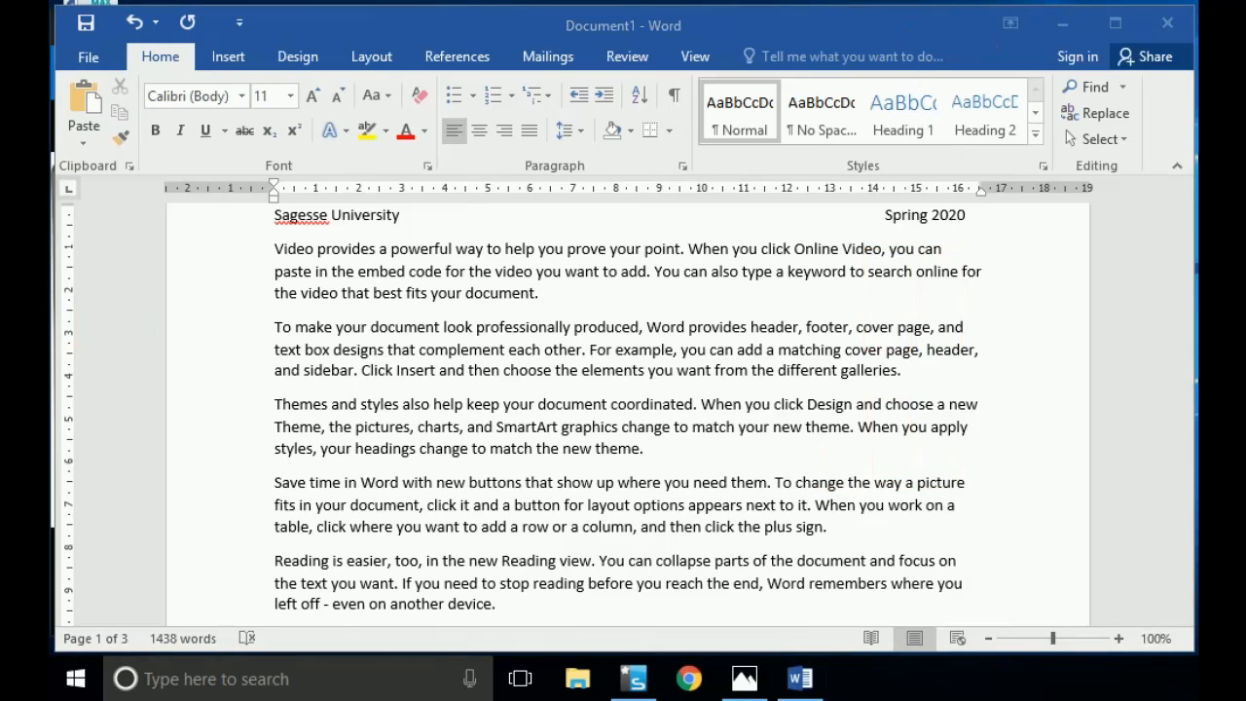
- Move the insertion point eight characters back and nine characters forward within the first line of the opening paragraph
scroll(623, 302, "up", 1)
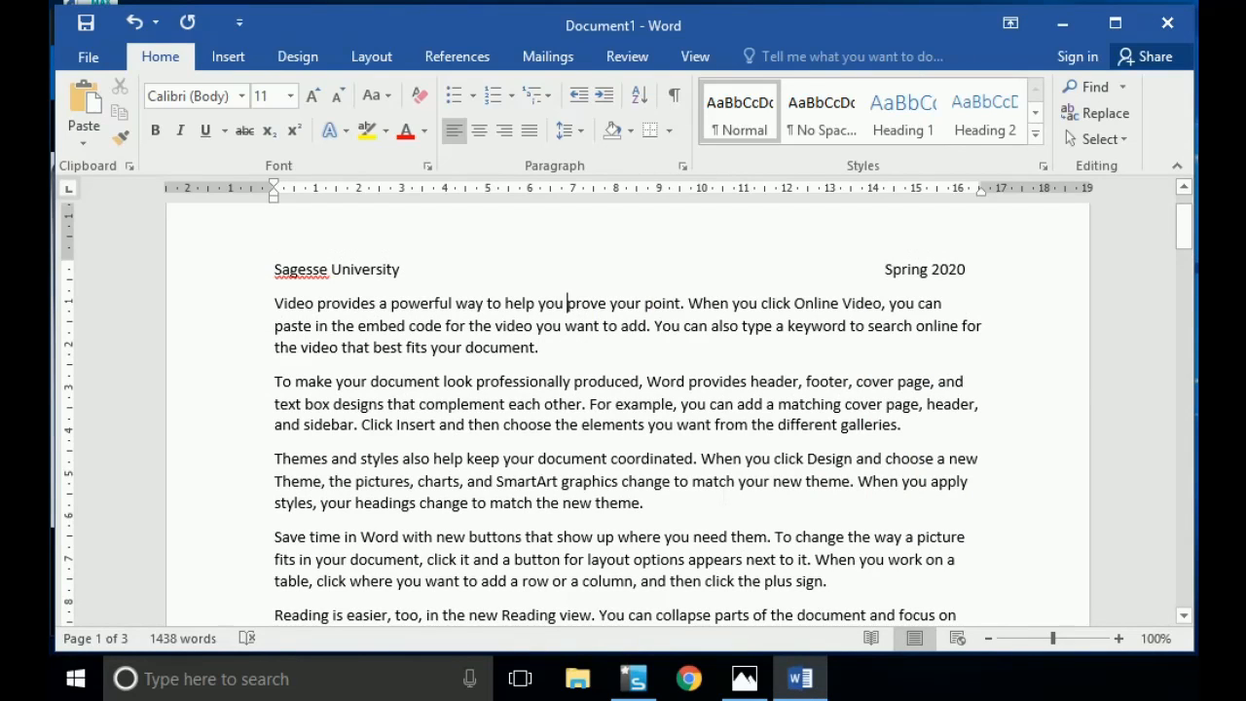
key("Left")
key("Left")
key("Left")
key("Left")
key("Left")
key("Left")
key("Left")
key("Left")
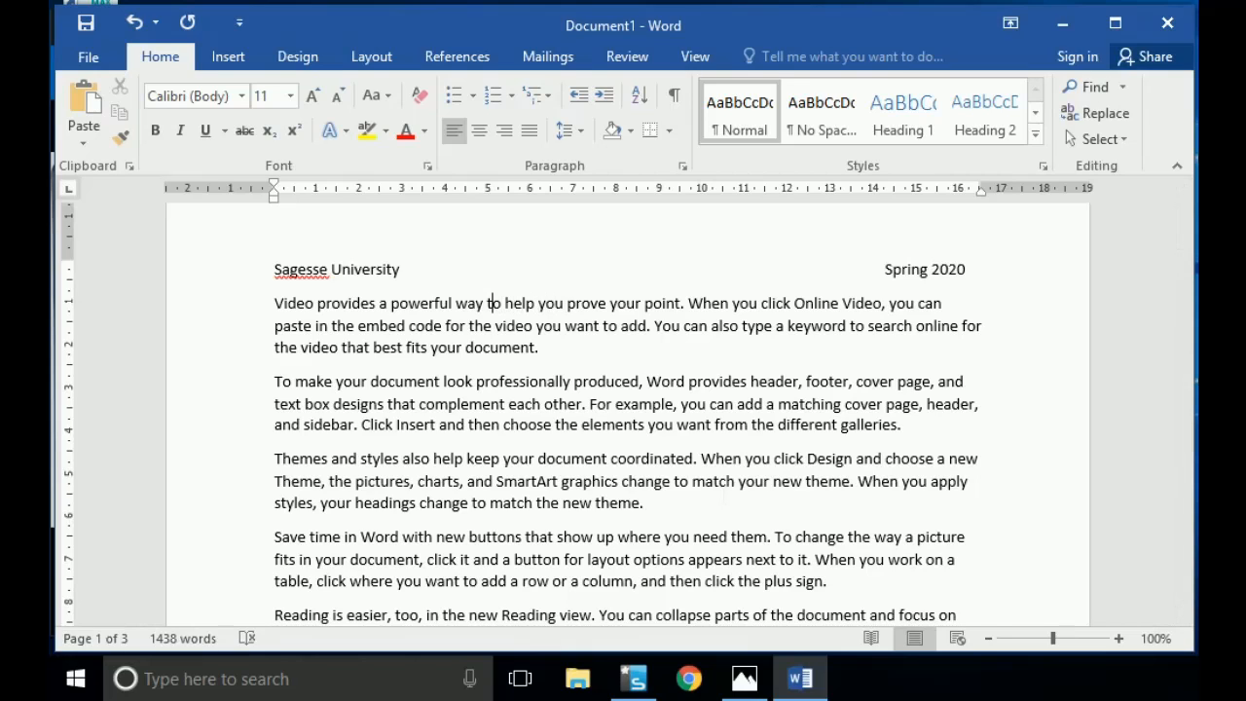
key("Right")
key("Right")
key("Right")
key("Right")
key("Right")
key("Right")
key("Right")
key("Right")
key("Right")
- Move the insertion point three lines down and four lines up through the text
key("Down")
key("Down")
key("Down")
key("Up")
key("Up")
key("Up")
key("Up")
- Page four screens down and four up through the document, and place the insertion point at the end of the first body line
key("Page_Down")
key("Page_Down")
key("Page_Down")
key("Page_Down")
key("Page_Up")
key("Page_Up")
key("Page_Up")
key("Page_Up")
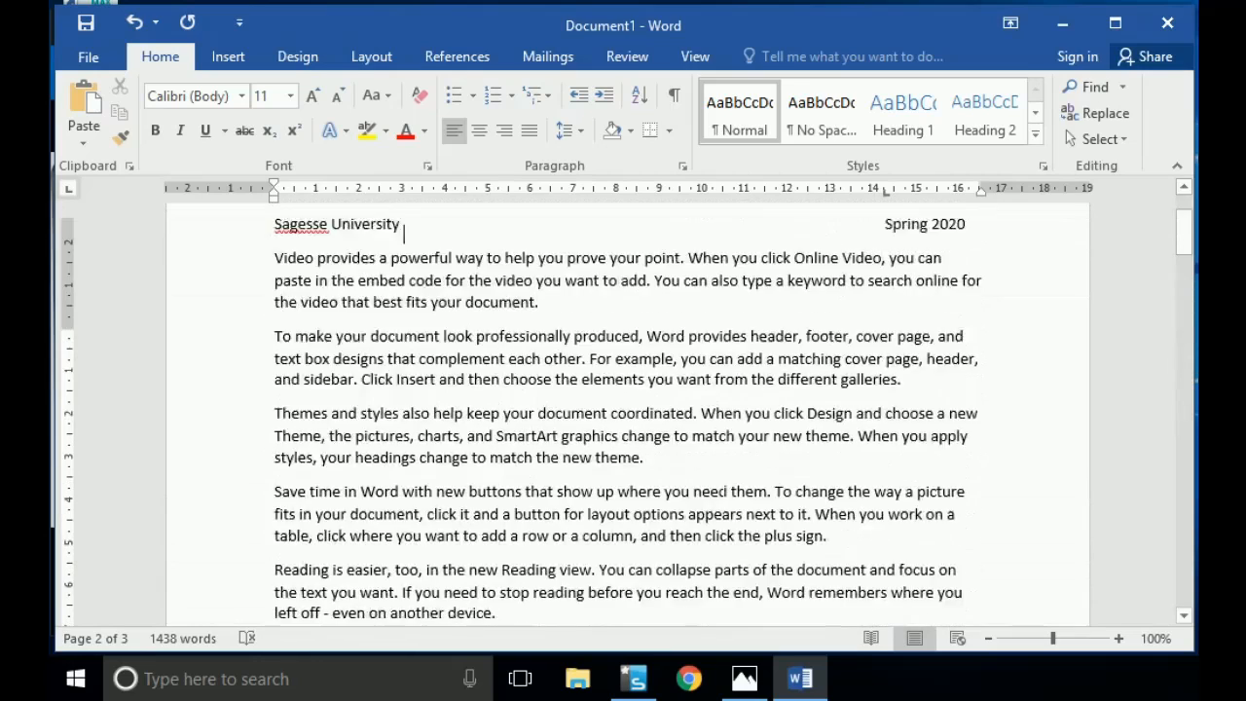
key("ctrl+Home")
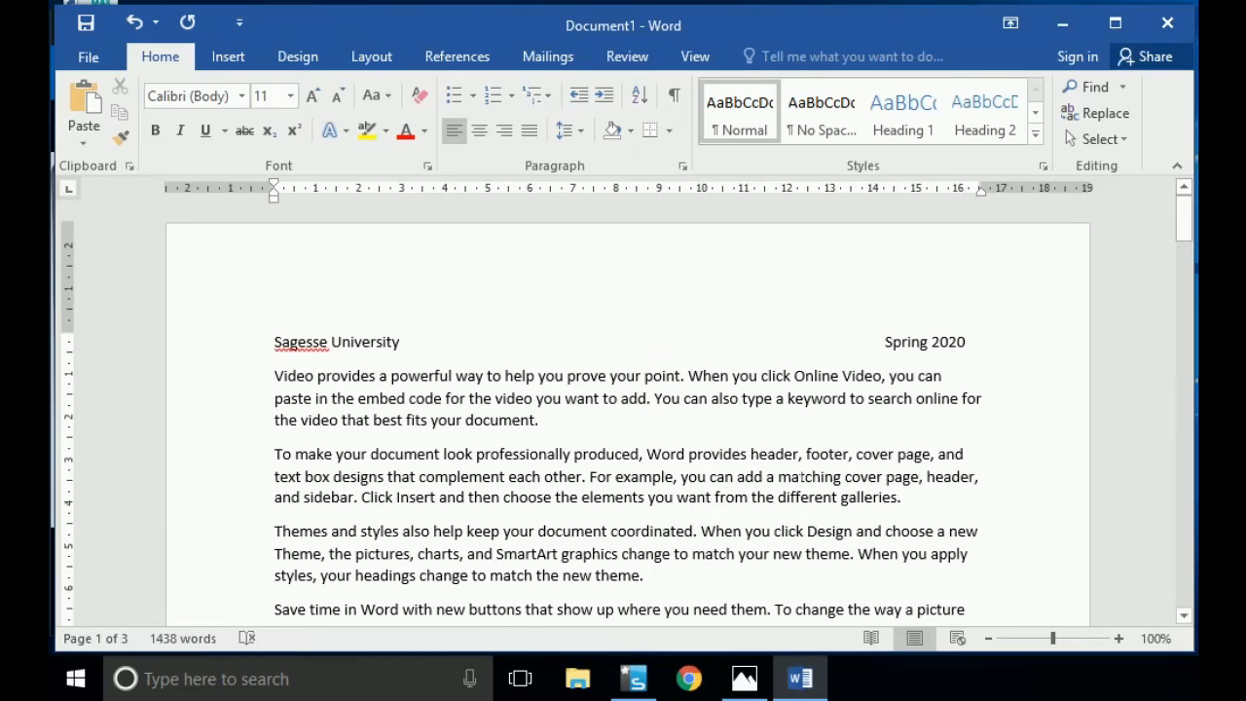
key("End")
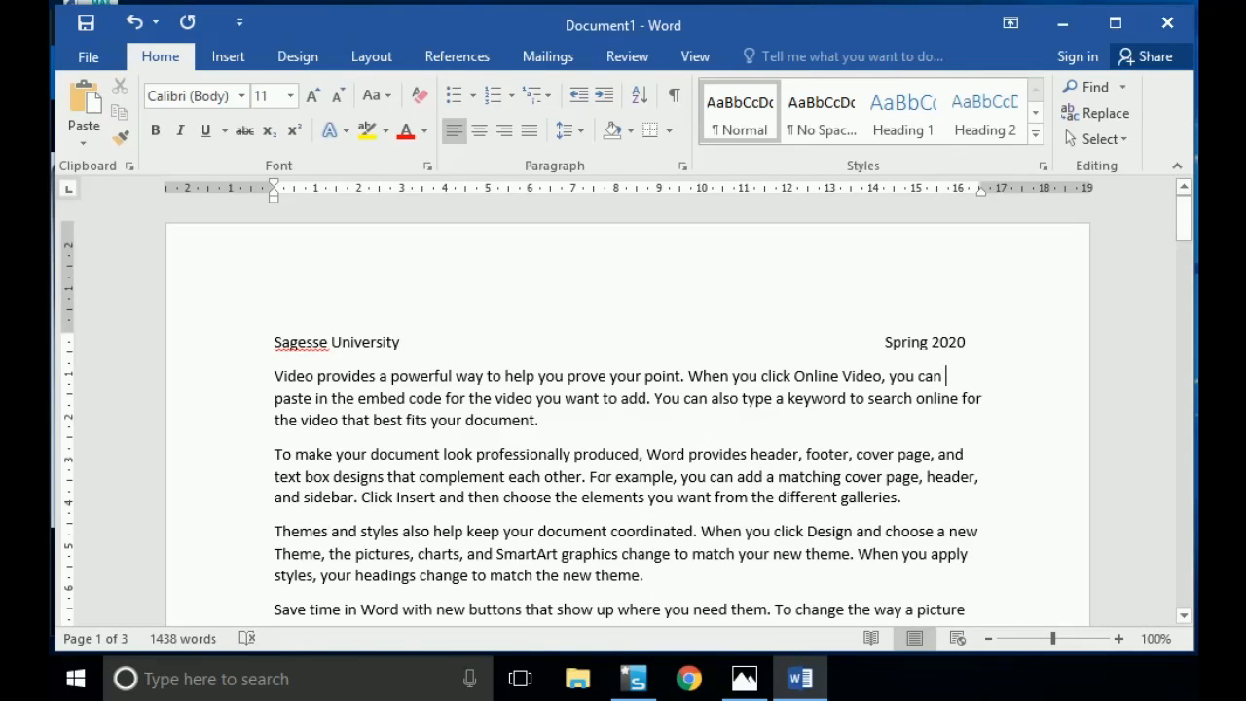
- Show the formatting marks and select the paragraph marks ending the first and second body paragraphs in turn
left_click(676, 97)
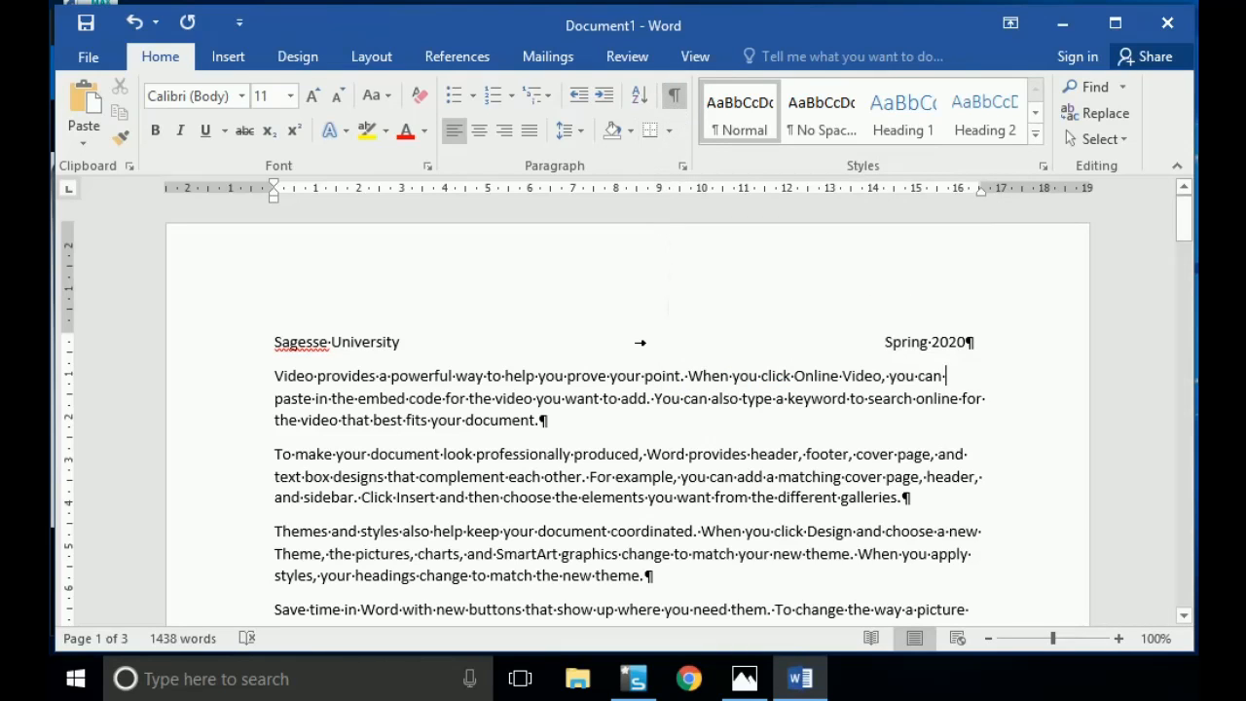
scroll(628, 418, "down", 1)
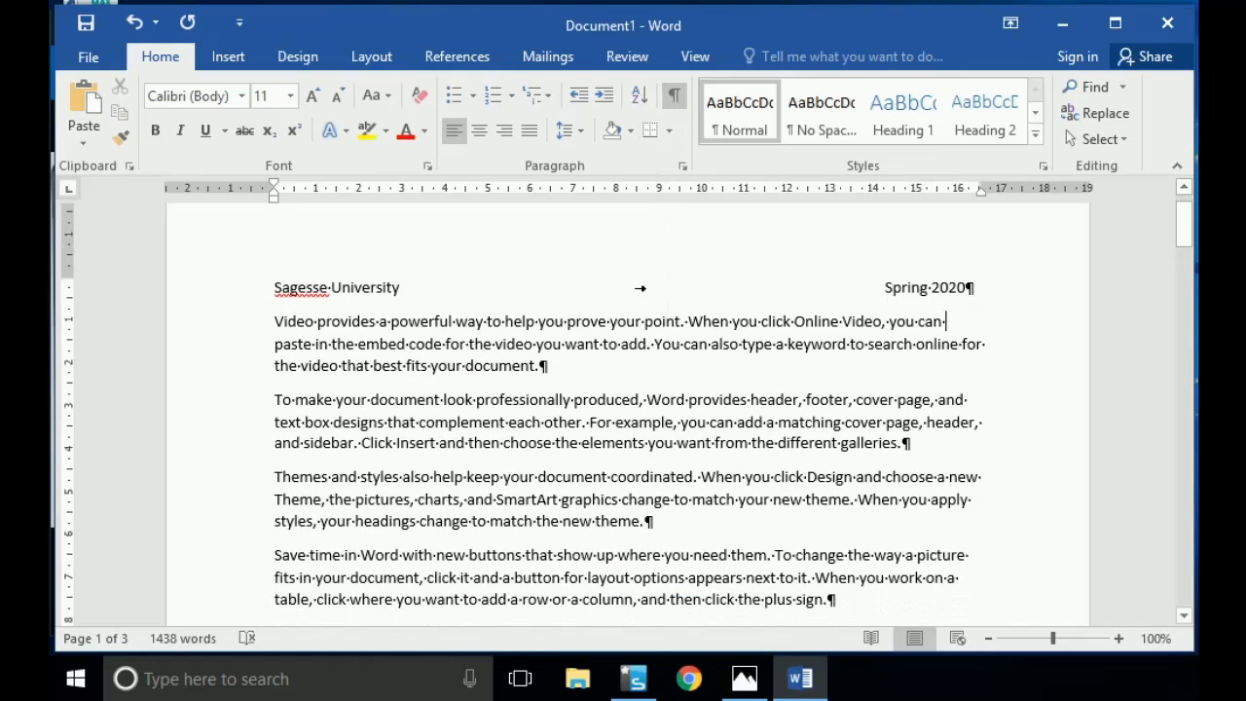
left_click(557, 376)
scroll(639, 288, "up", 6)
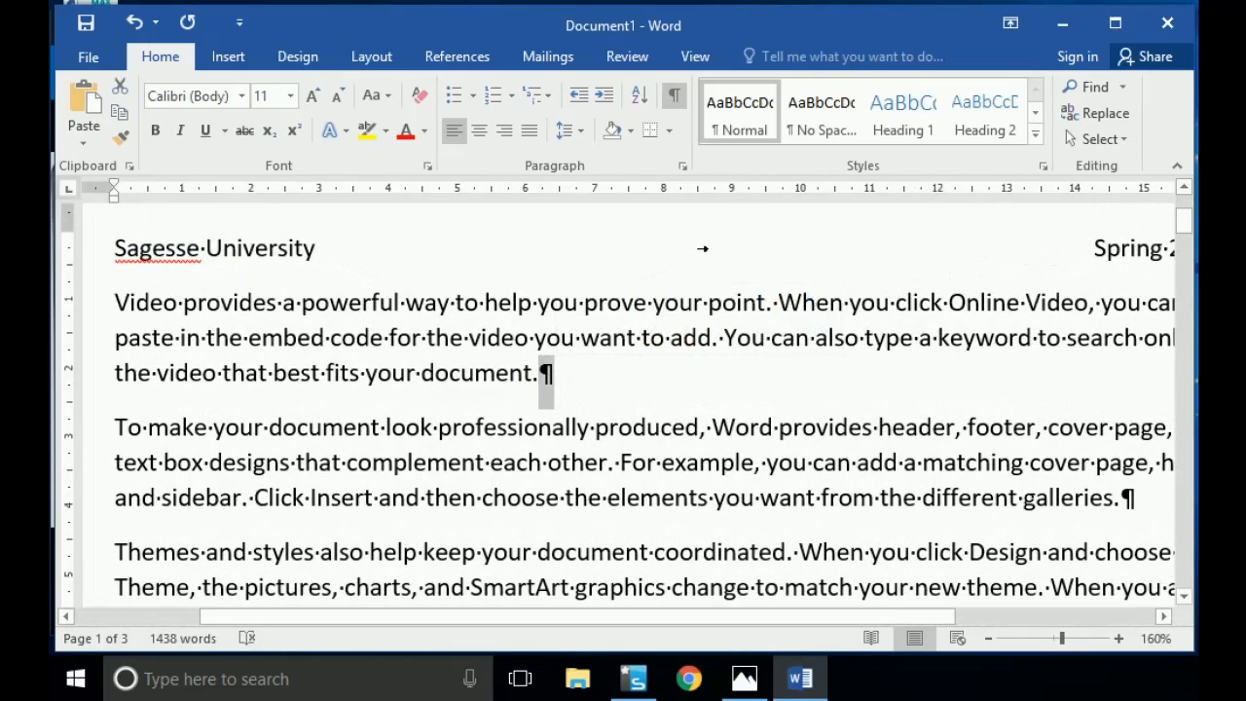
scroll(627, 405, "up", 1)
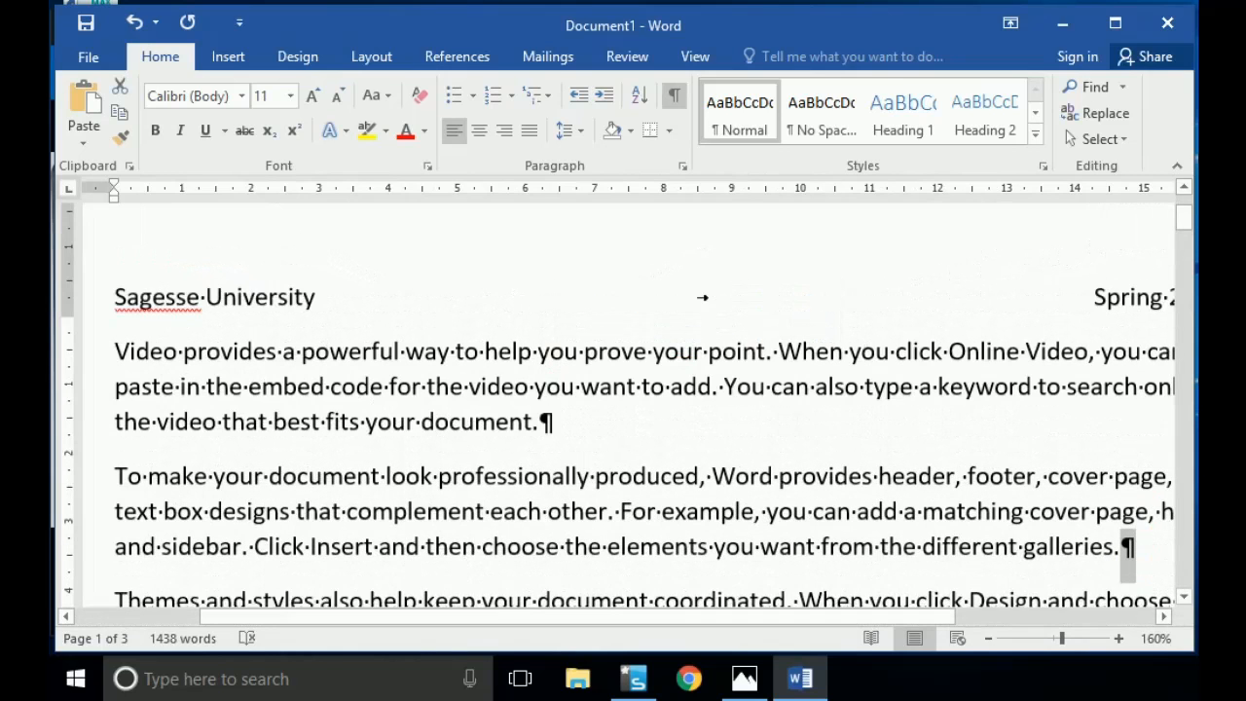
scroll(702, 333, "up", 5)
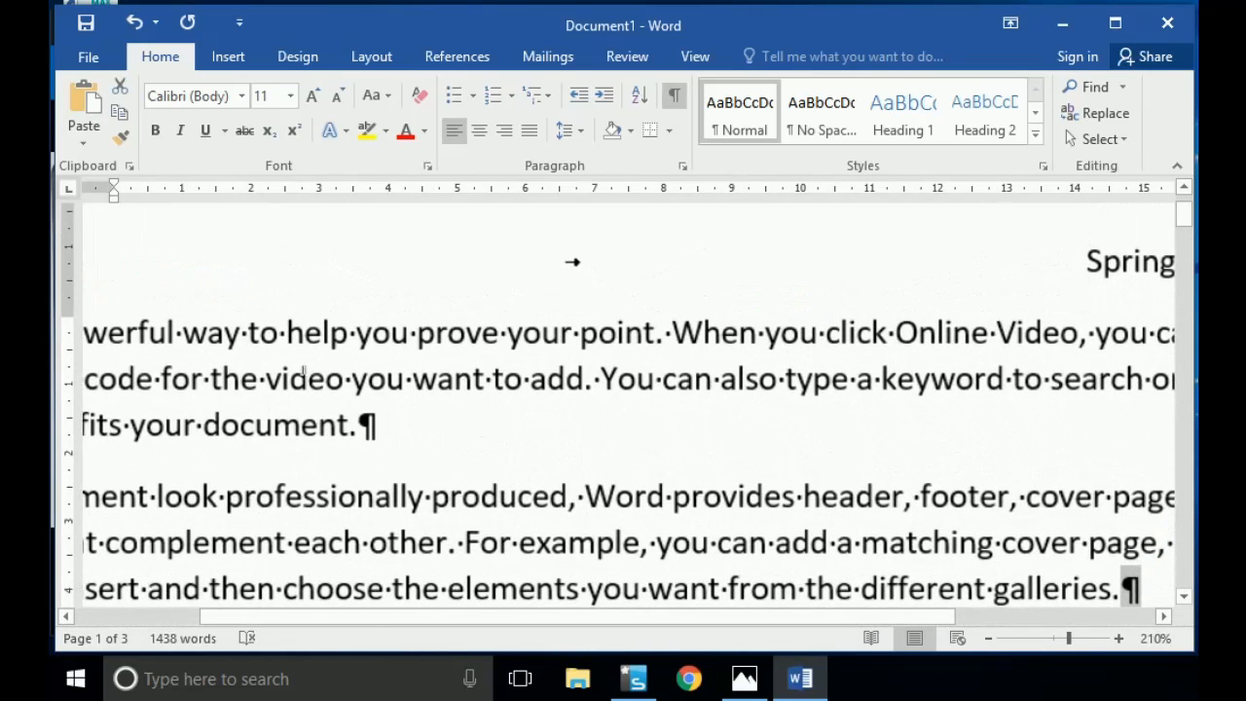
- Examine the space mark between "to" and "help" and the tab mark between "Sagesse University" and "Spring 2020" by selecting each
key("shift+Left")
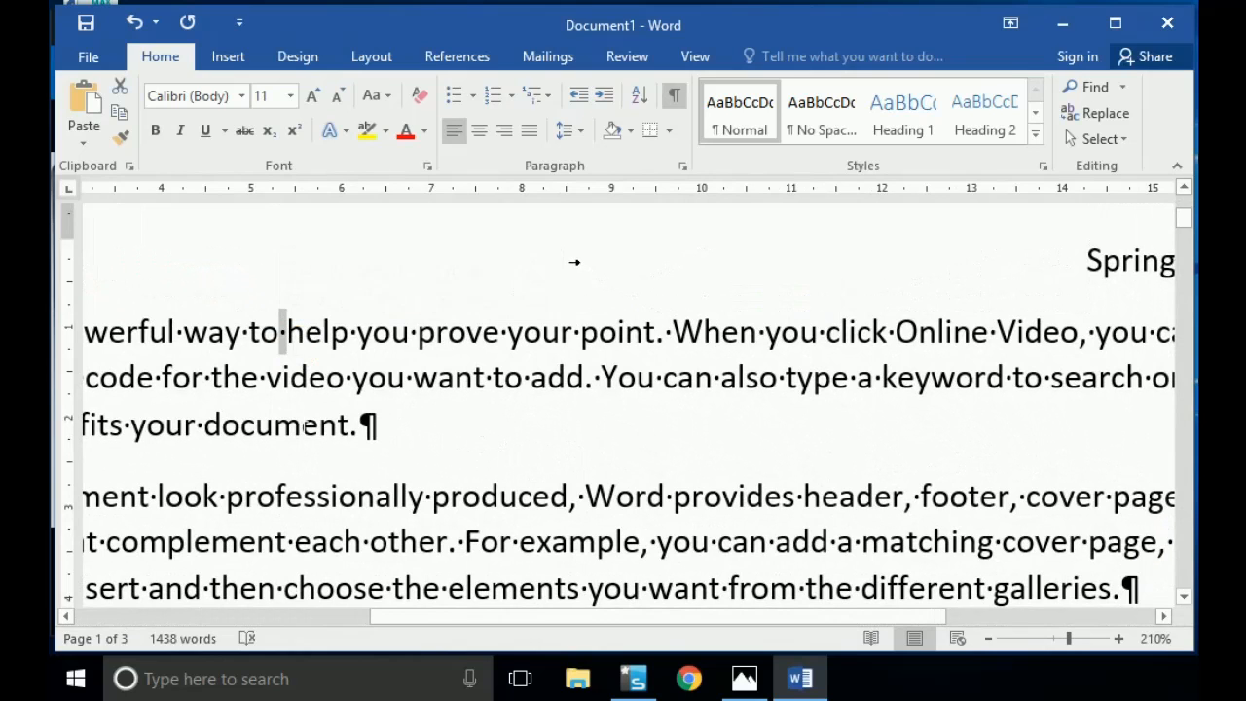
scroll(574, 262, "down", 3)
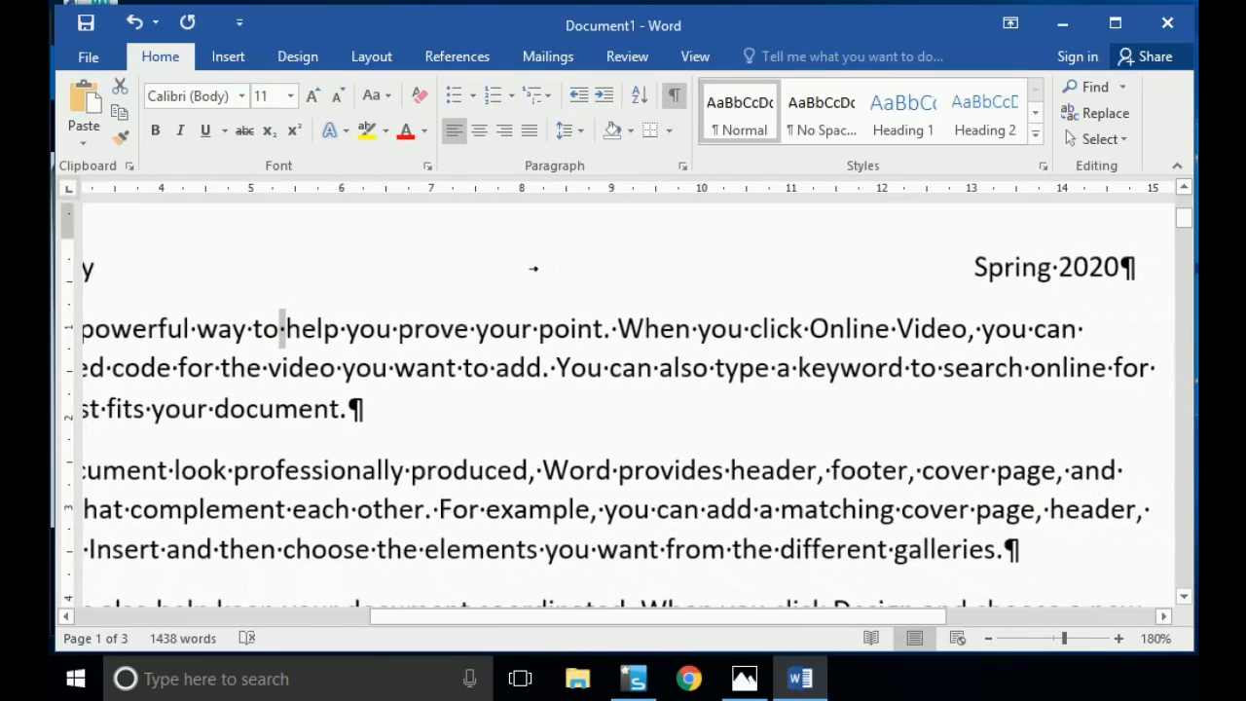
double_click(532, 267)
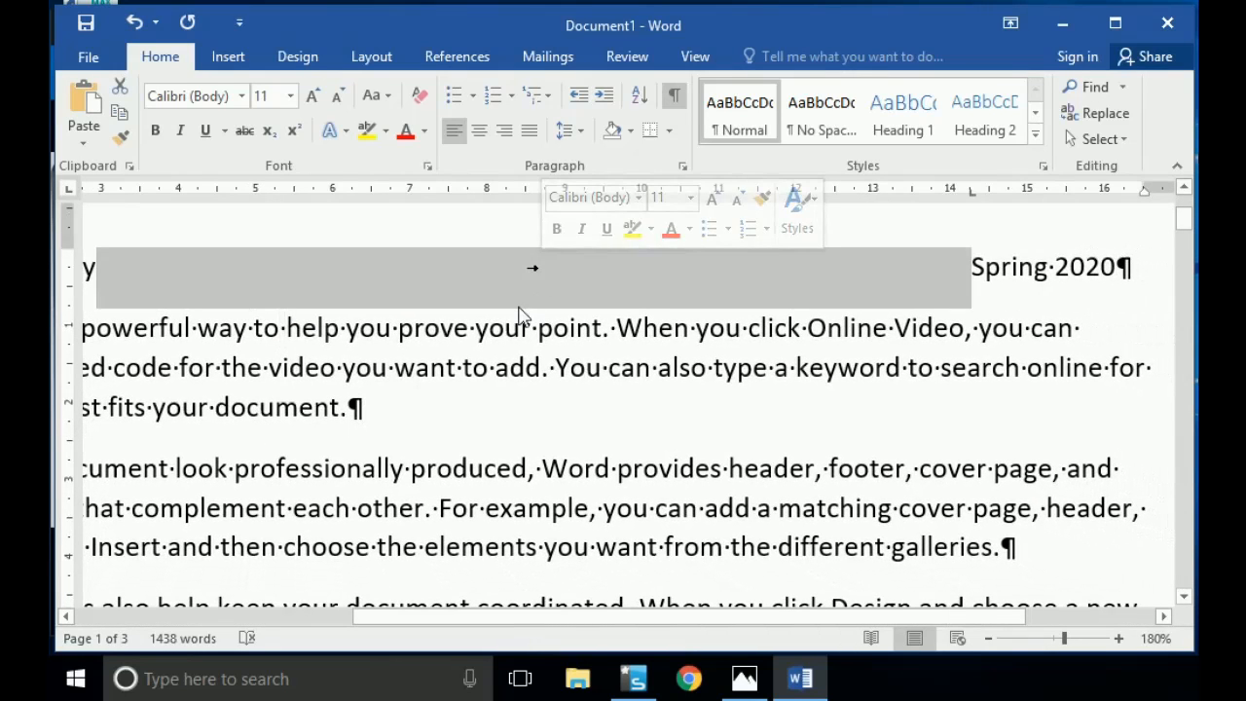
scroll(526, 268, "down", 1)
scroll(521, 268, "down", 4)
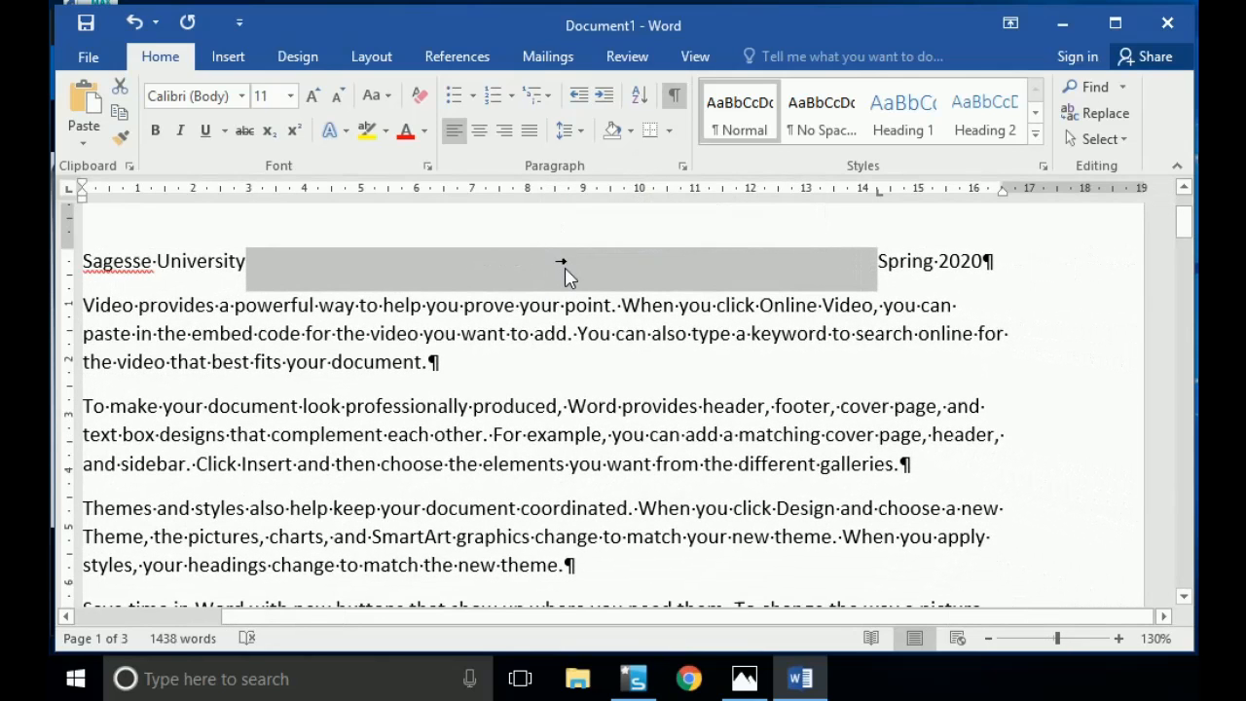
scroll(564, 273, "down", 3)
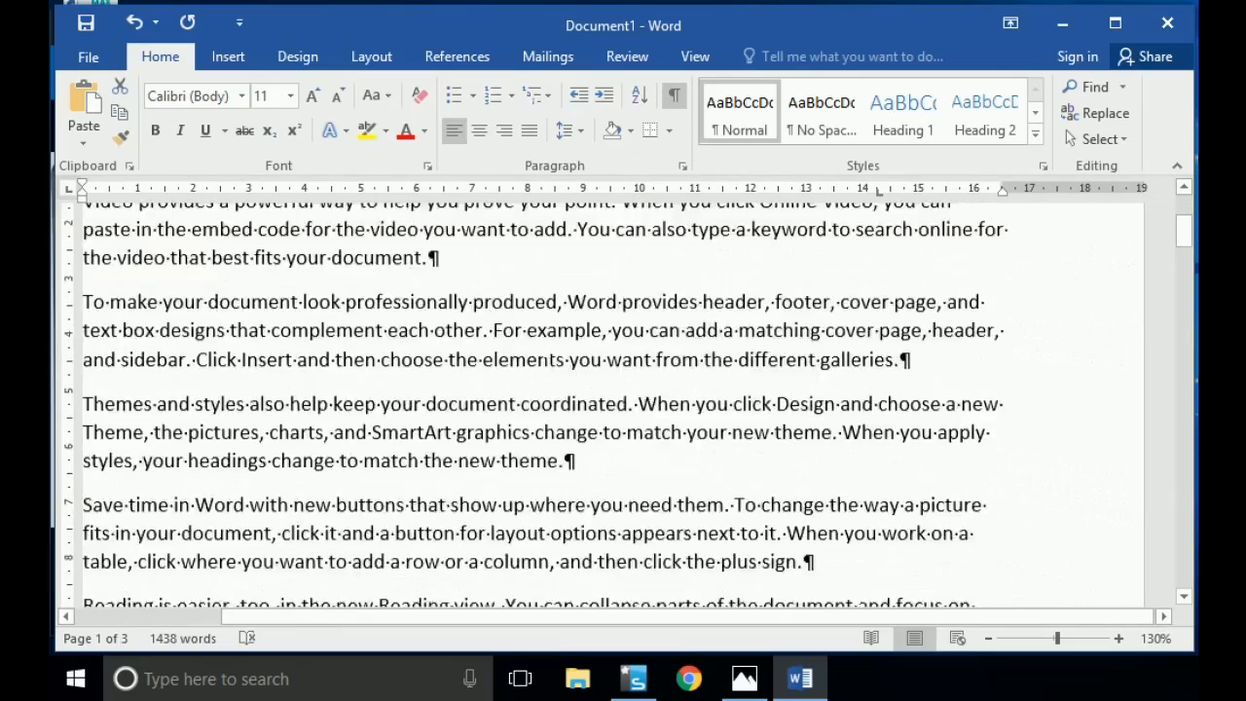
scroll(541, 365, "up", 4)
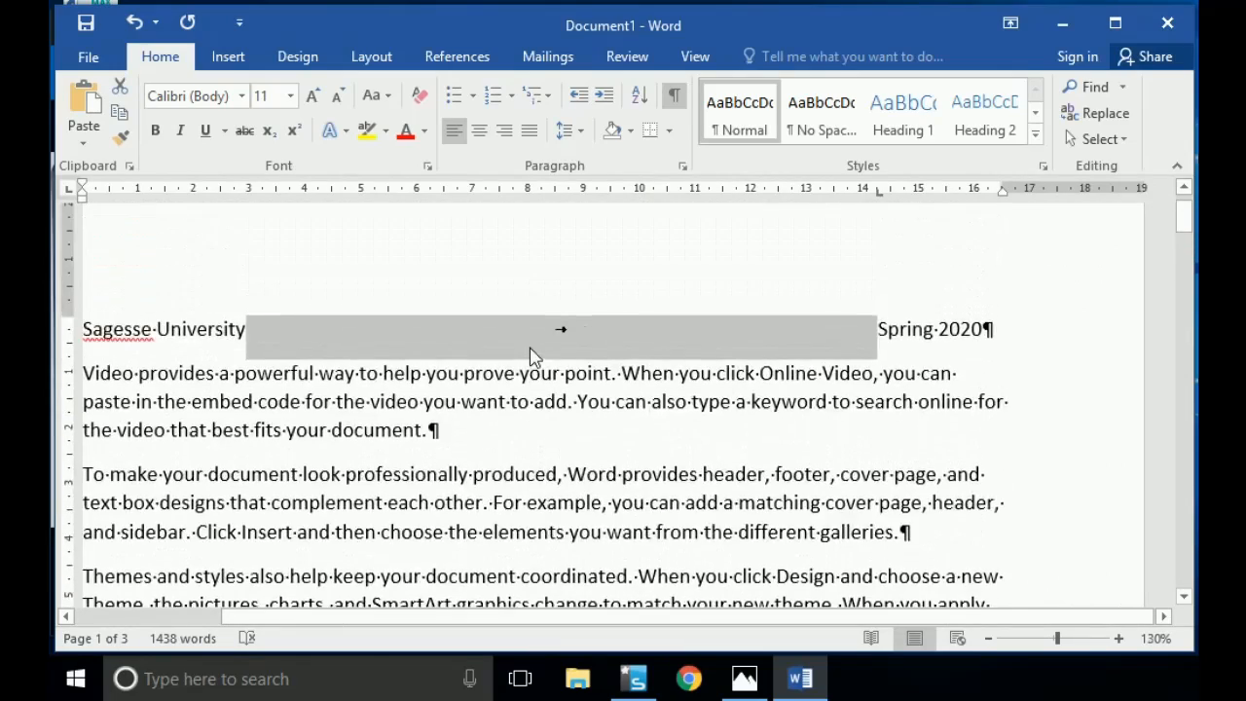
scroll(531, 355, "down", 2)
left_click(536, 365)
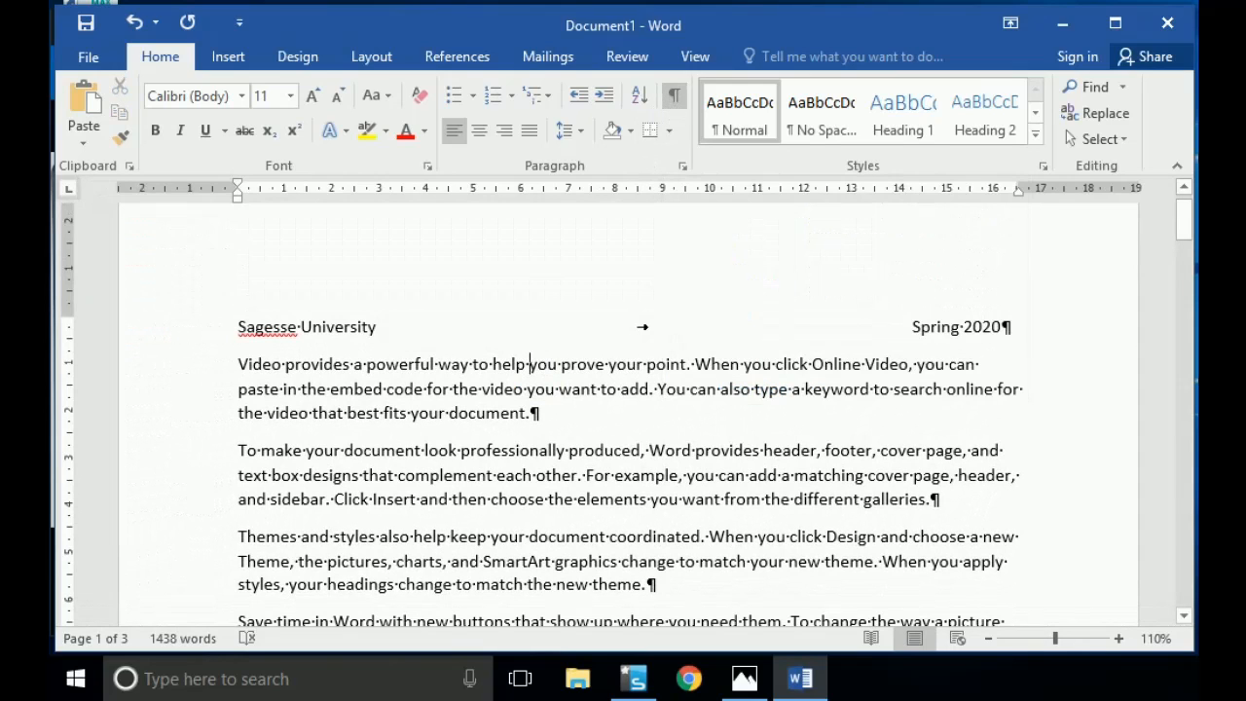
- Select the heading line's tab mark once more, and select the paragraph mark that ends the first body paragraph
double_click(654, 336)
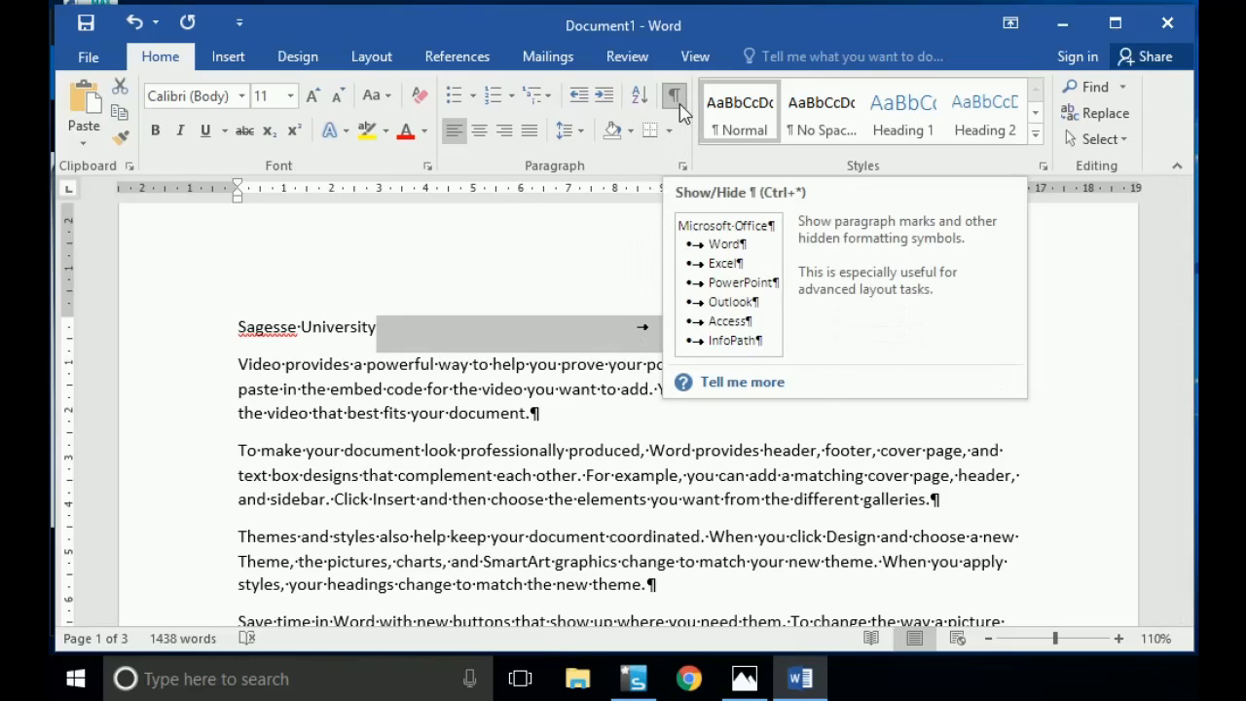
left_click(526, 389)
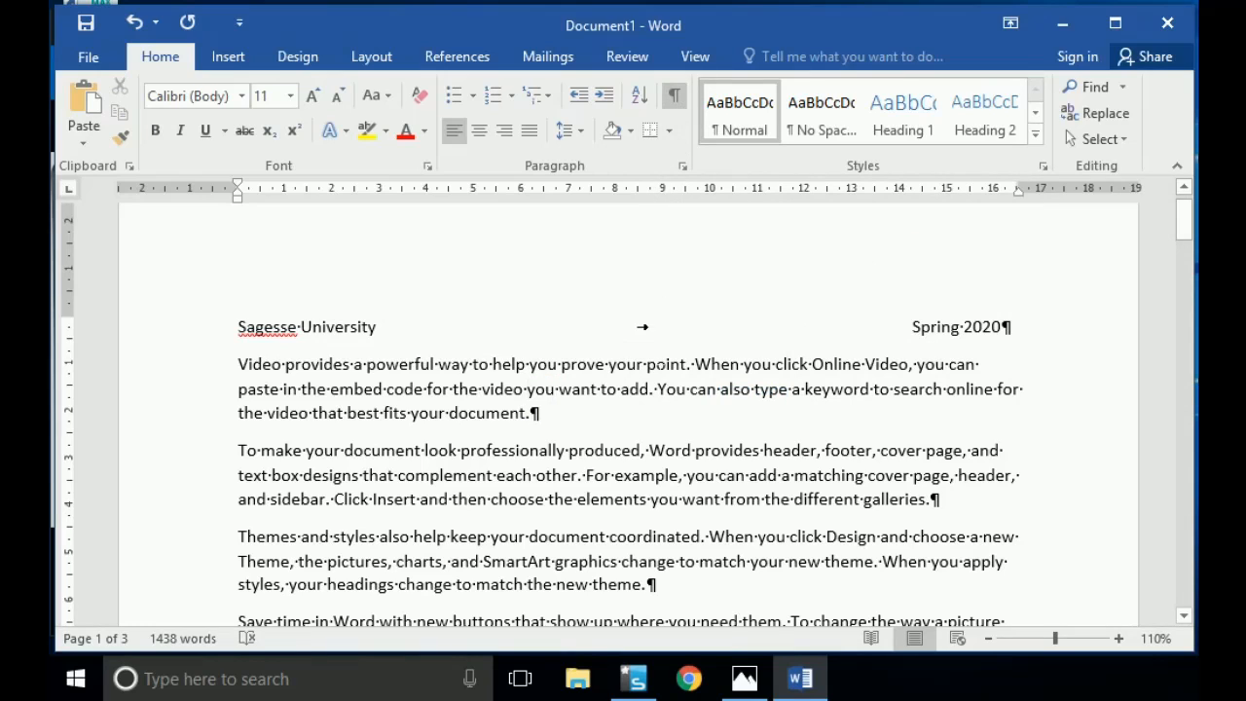
left_click_drag(530, 413, 542, 413)
scroll(623, 409, "down", 5)
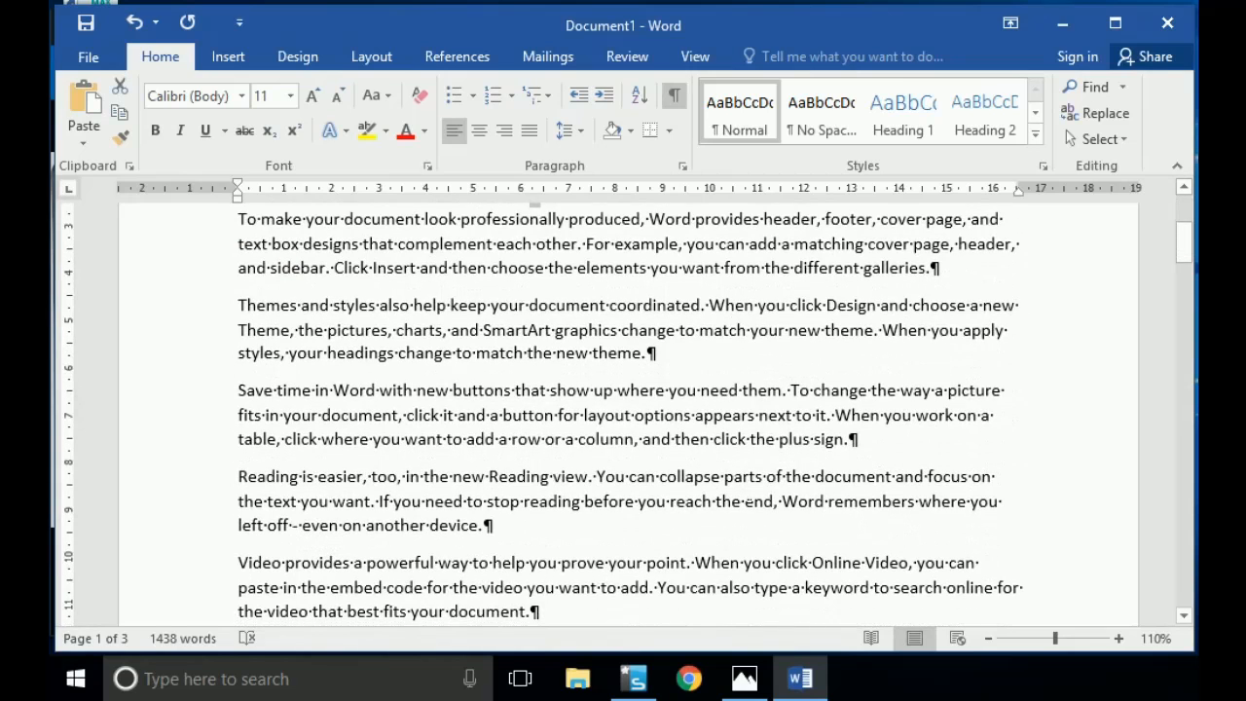
scroll(623, 409, "up", 5)
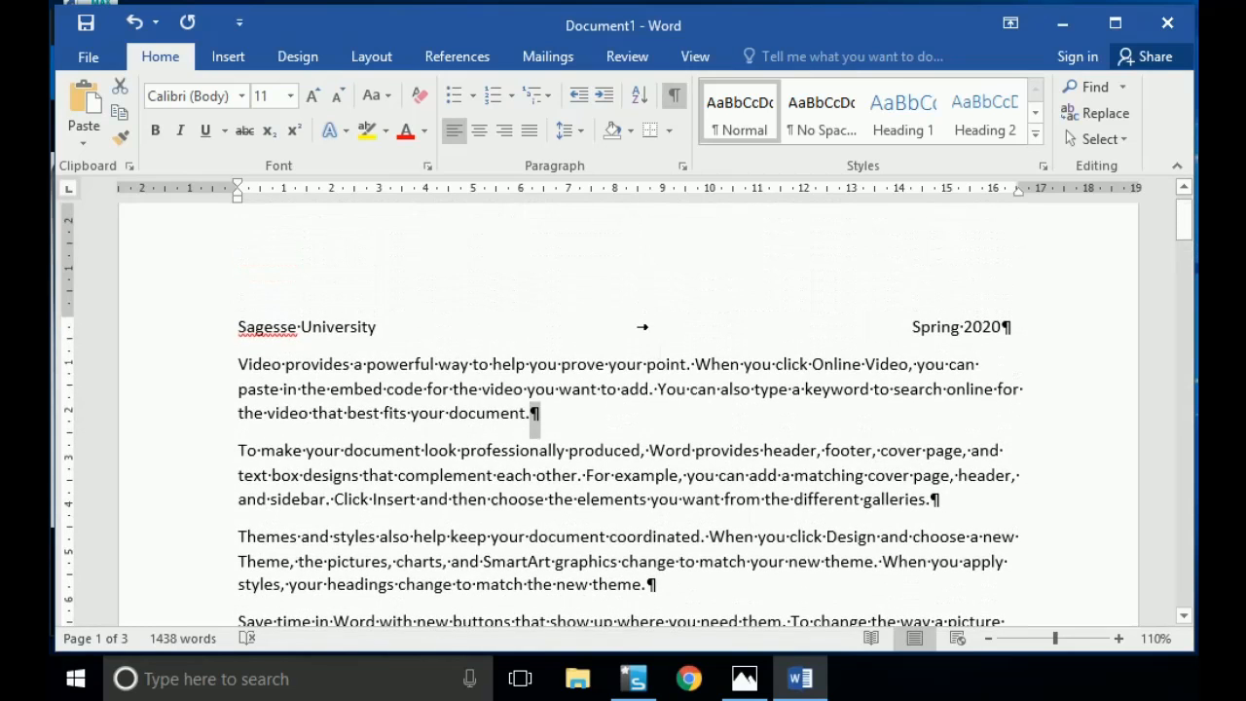